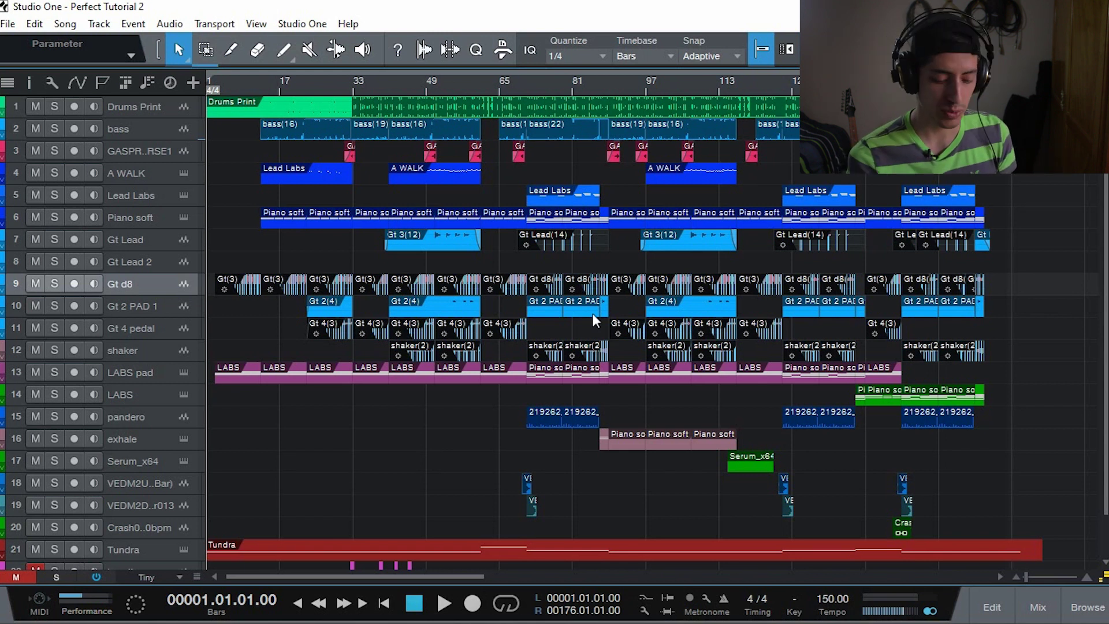
- Start song playback from bar 1 and solo the Gt d8 guitar track
{"action": "key", "text": "space"}
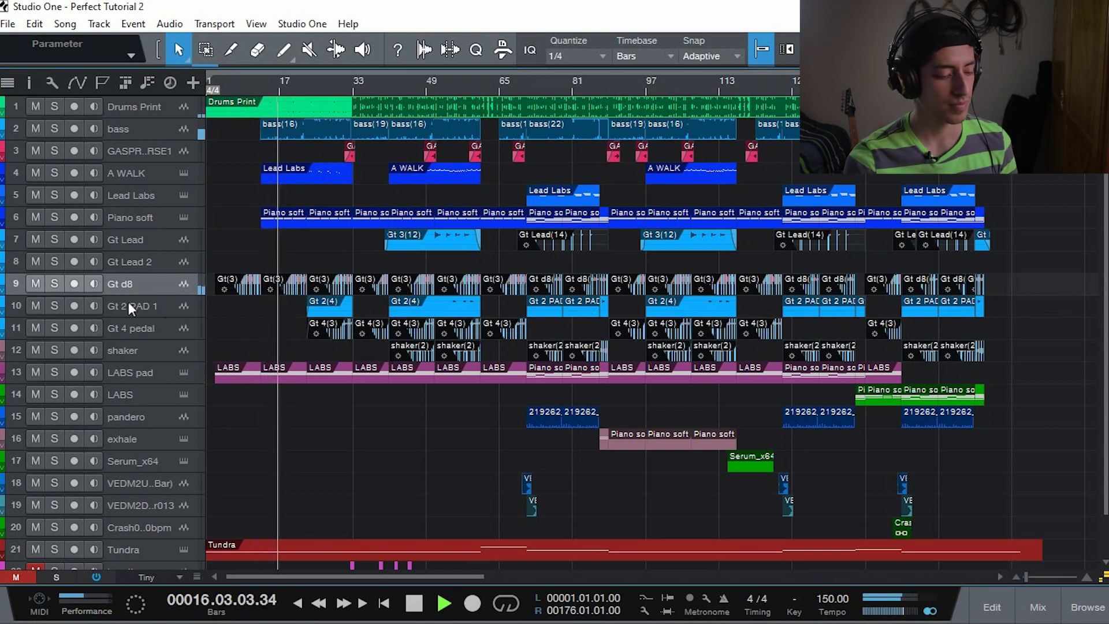
{"action": "left_click", "coordinate": [57, 280]}
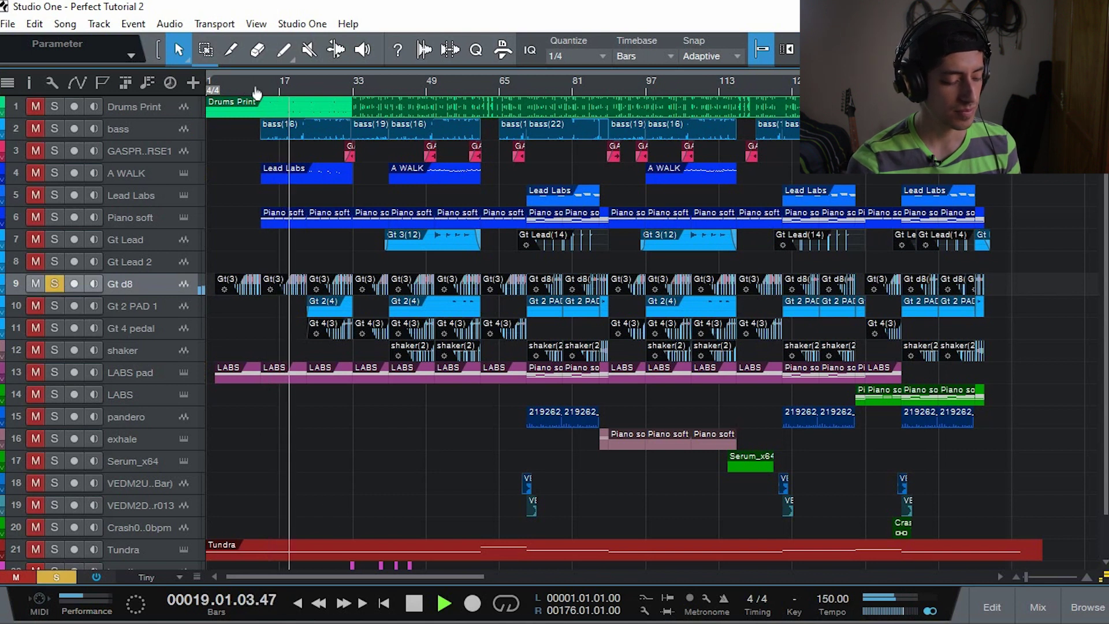
- Zoom the arrangement in on the opening bars, then stop playback at bar 32
{"action": "left_click_drag", "start_coordinate": [256, 92], "coordinate": [231, 289]}
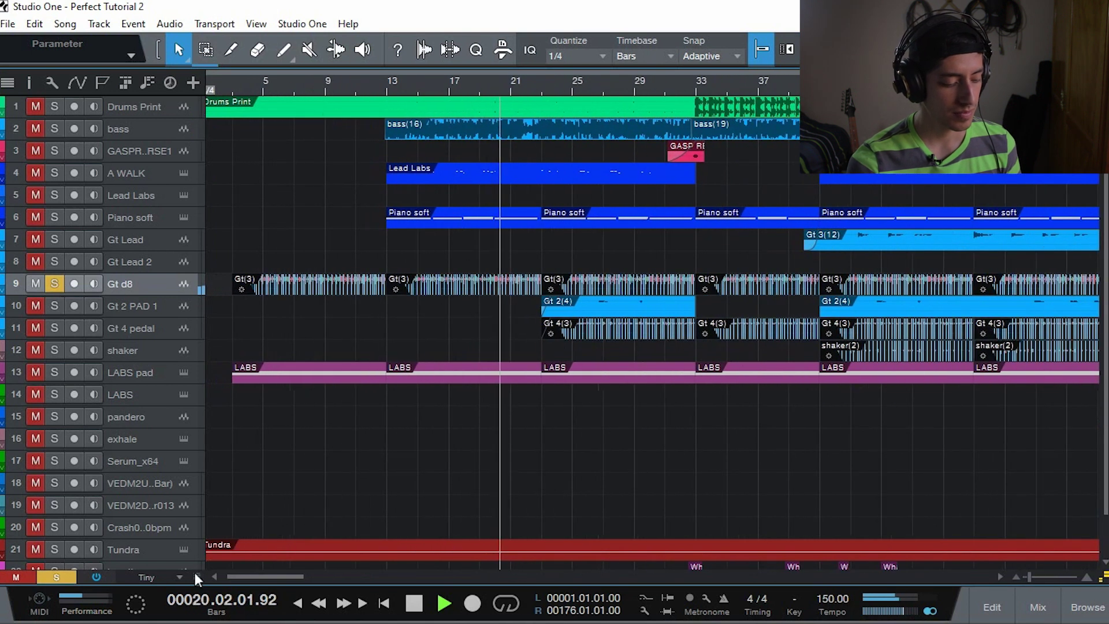
{"action": "scroll", "coordinate": [196, 526], "scroll_direction": "up", "scroll_amount": 5}
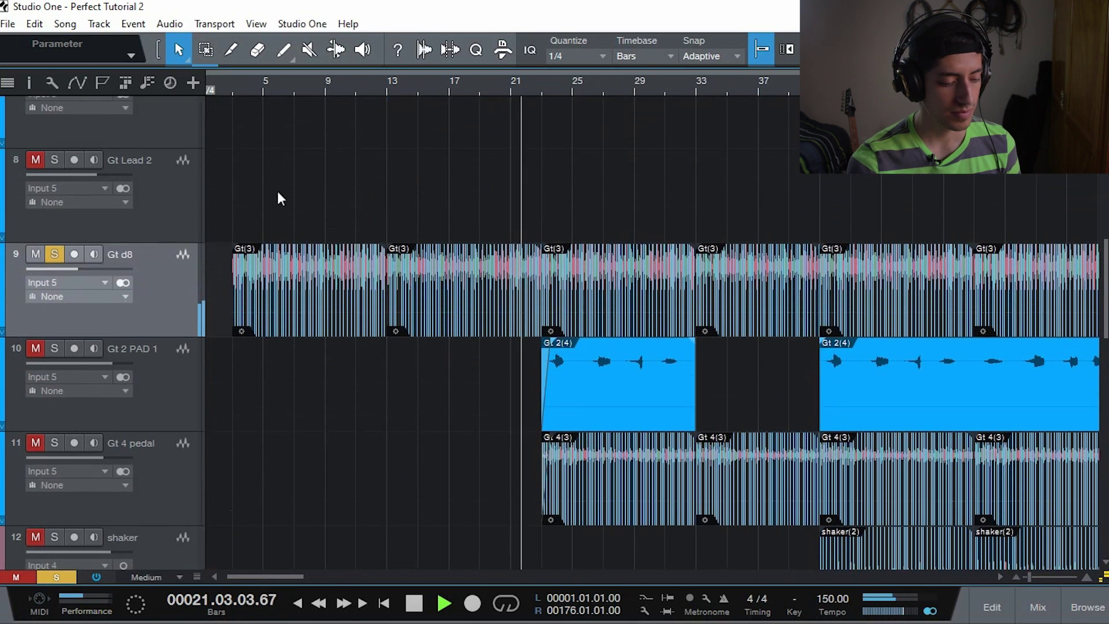
{"action": "left_click_drag", "start_coordinate": [275, 84], "coordinate": [299, 106]}
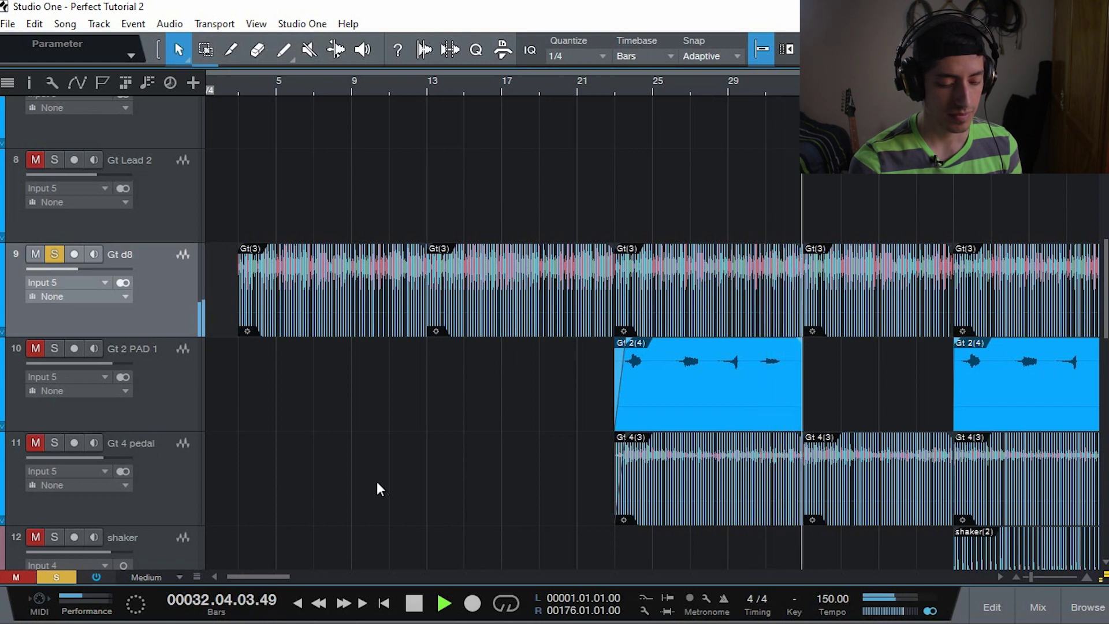
{"action": "key", "text": "space"}
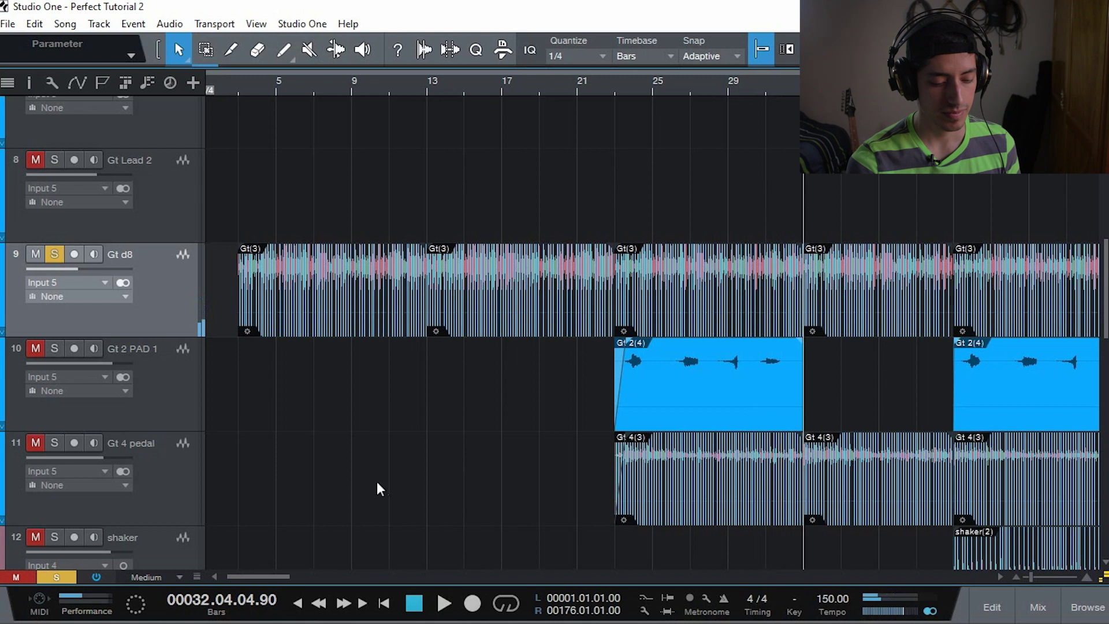
- Return to the song start and select each of the four Gt(3) events on Gt d8 in turn
{"action": "key", "text": "comma"}
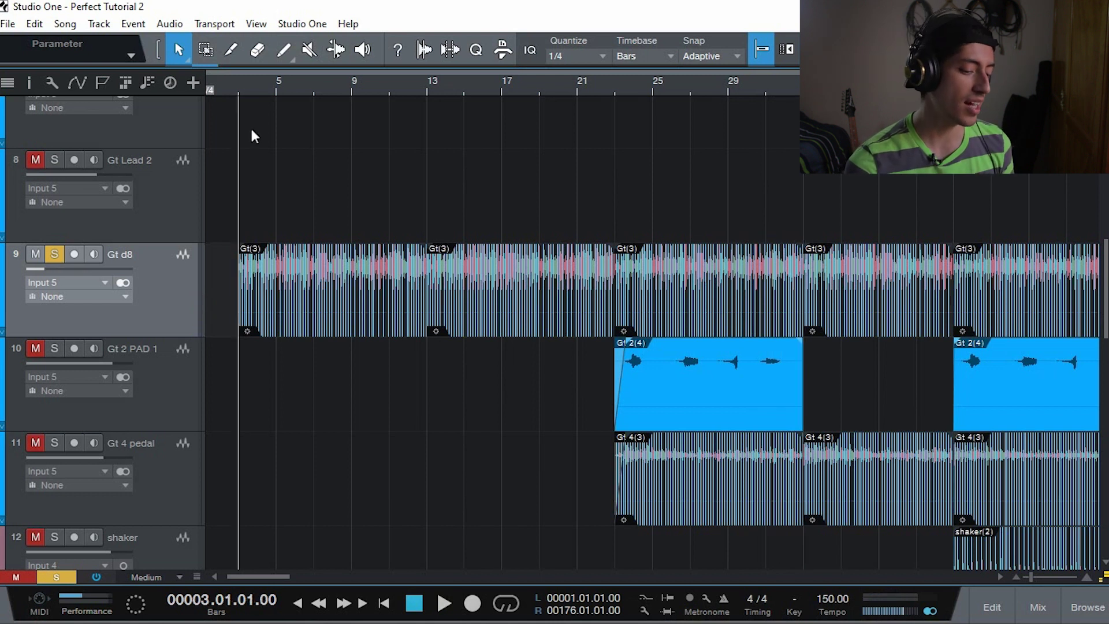
{"action": "left_click", "coordinate": [318, 290]}
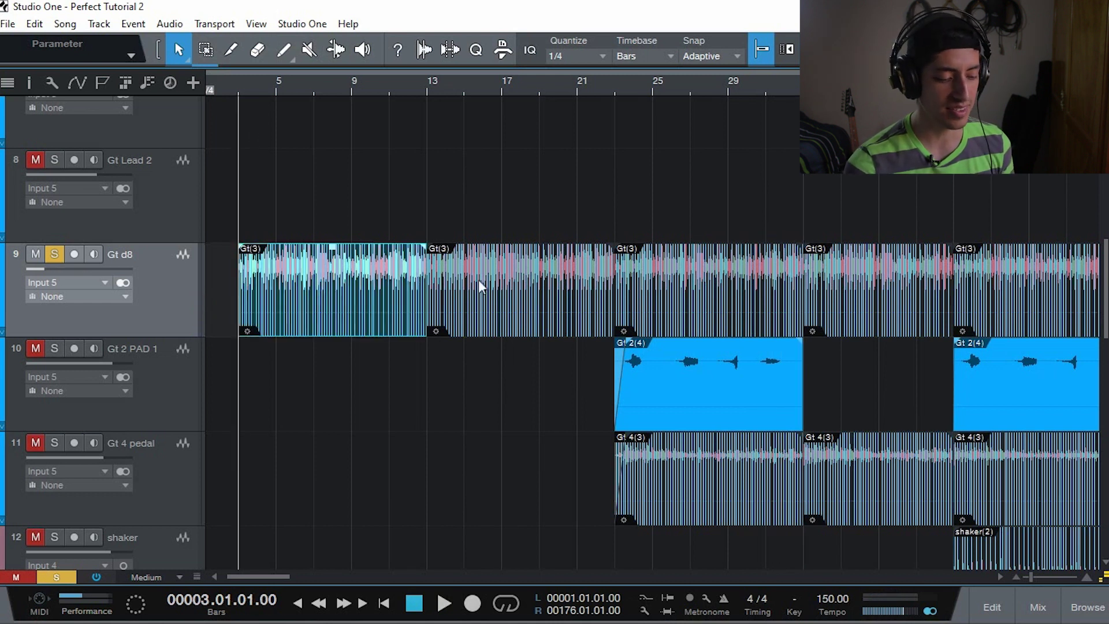
{"action": "left_click", "coordinate": [479, 280]}
{"action": "left_click", "coordinate": [774, 278]}
{"action": "left_click", "coordinate": [830, 272]}
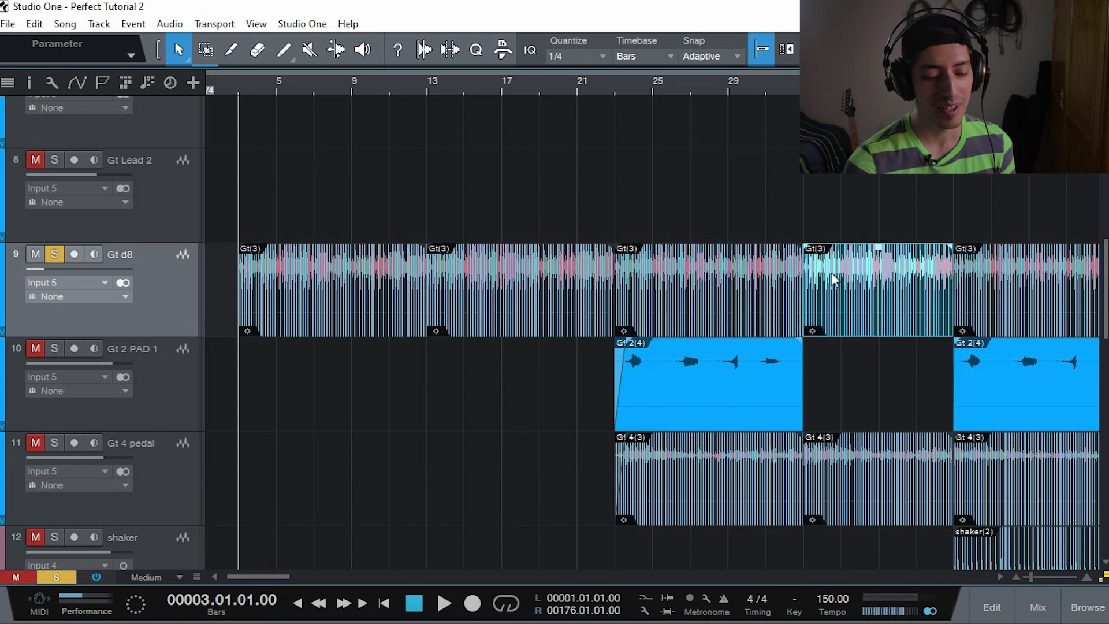
{"action": "left_click", "coordinate": [670, 312]}
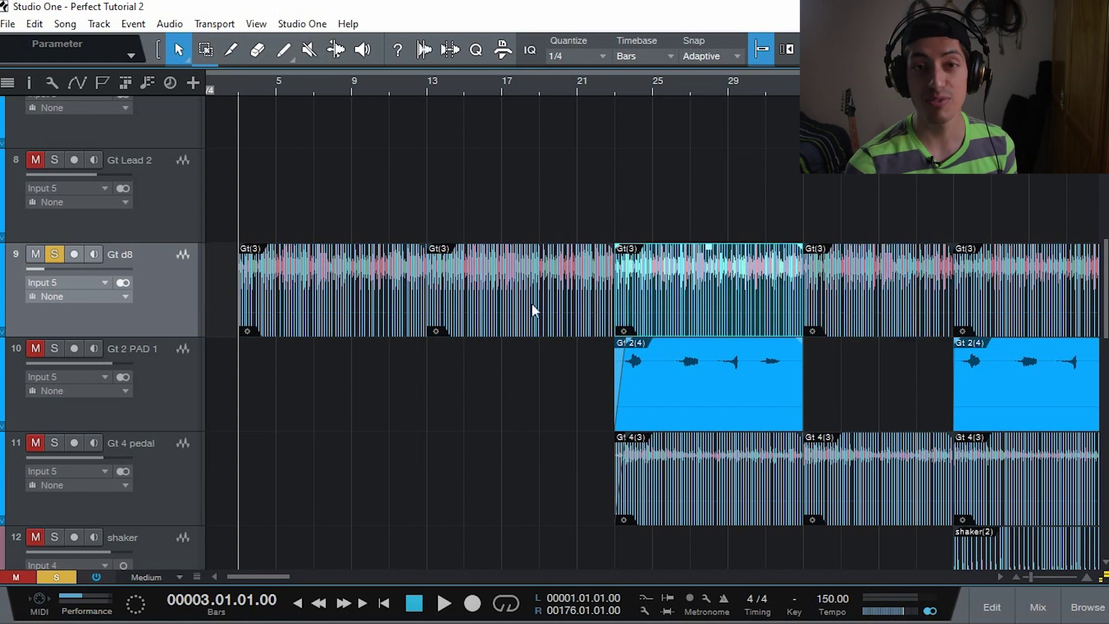
{"action": "left_click", "coordinate": [324, 310]}
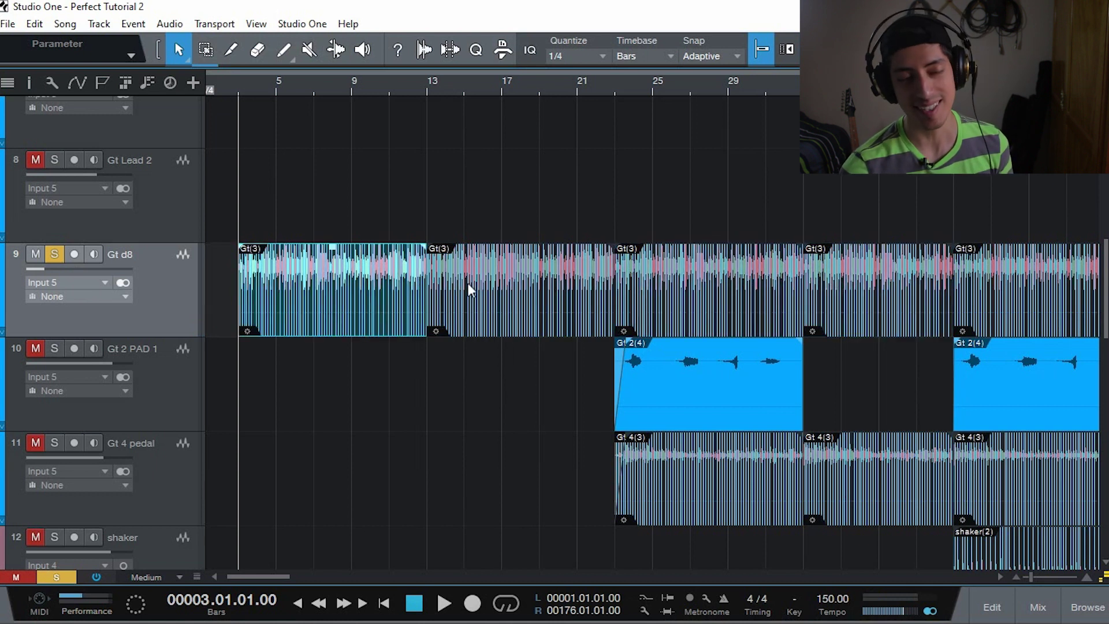
{"action": "left_click", "coordinate": [545, 300]}
{"action": "left_click", "coordinate": [718, 282]}
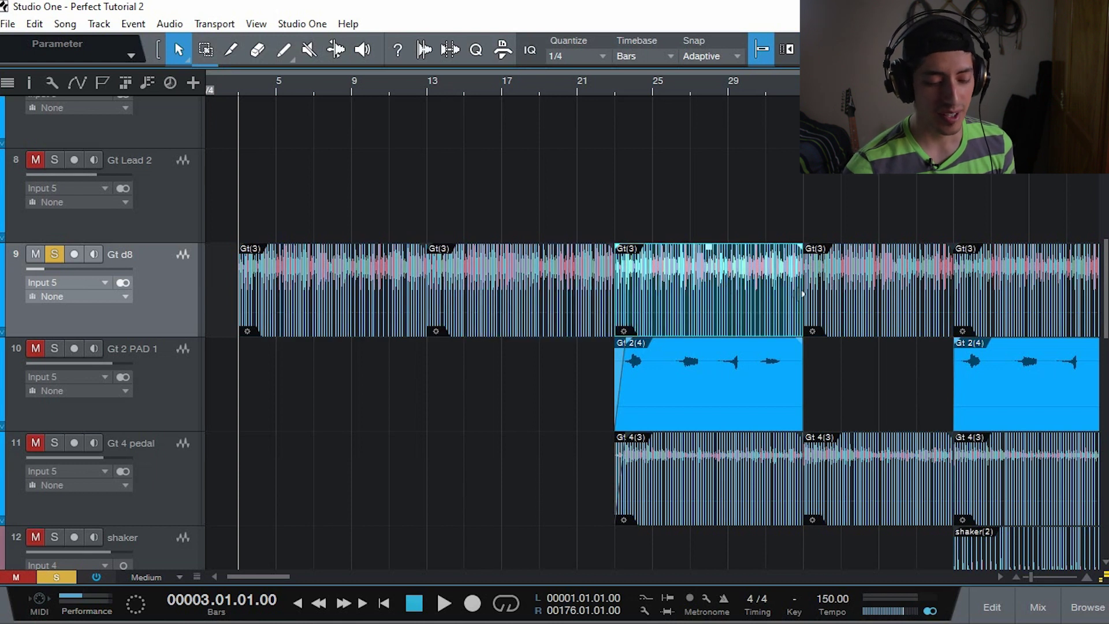
{"action": "left_click", "coordinate": [595, 310]}
{"action": "left_click", "coordinate": [339, 301]}
{"action": "left_click", "coordinate": [581, 288]}
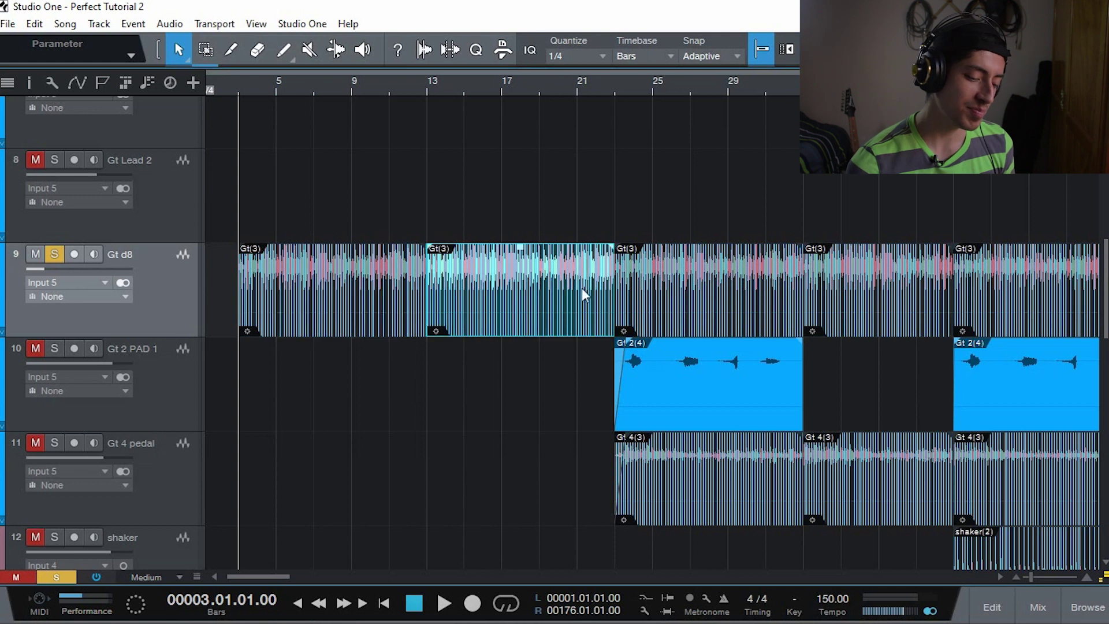
{"action": "left_click", "coordinate": [720, 289]}
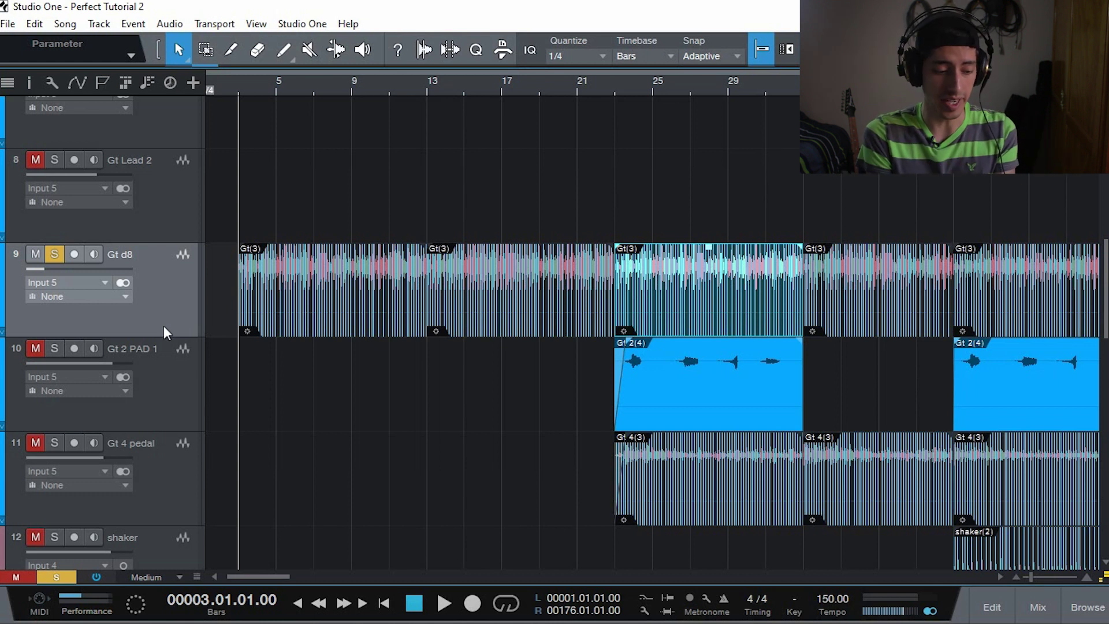
- In a taller Mix console, open Gt d8's BIAS FX 2 insert and start playback to hear it
{"action": "key", "text": "F3"}
{"action": "left_click_drag", "start_coordinate": [819, 302], "coordinate": [815, 209]}
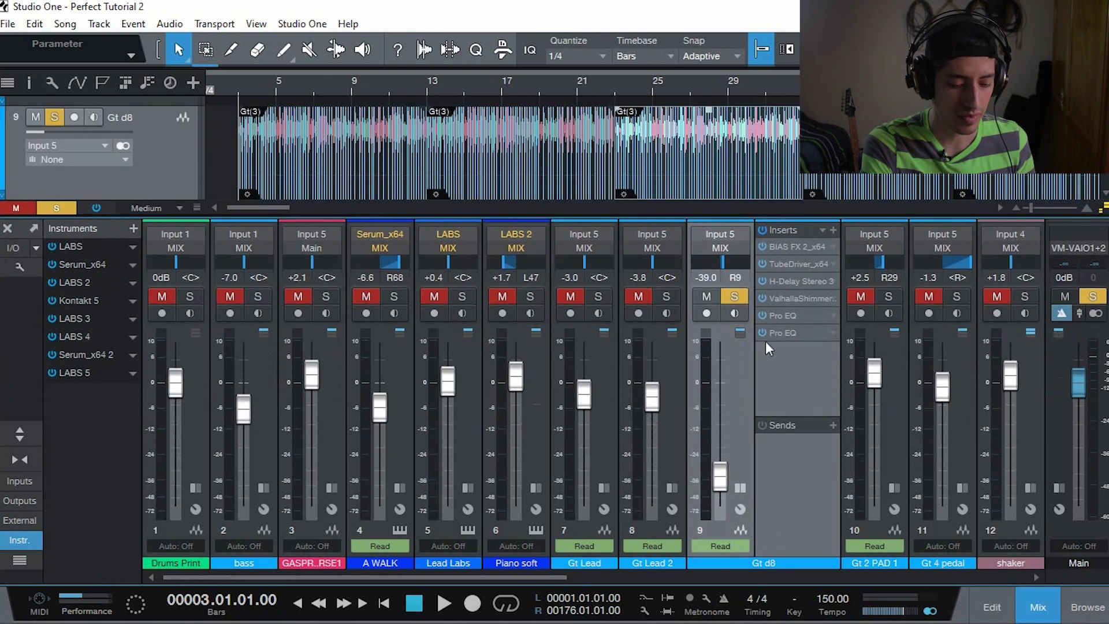
{"action": "left_click", "coordinate": [763, 229]}
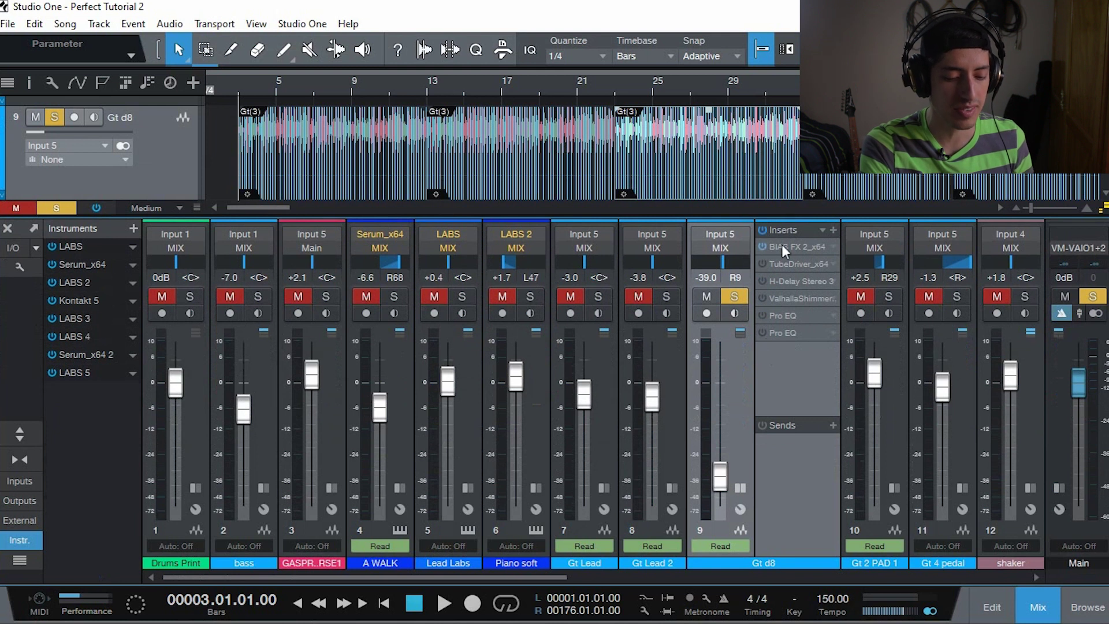
{"action": "left_click", "coordinate": [783, 245]}
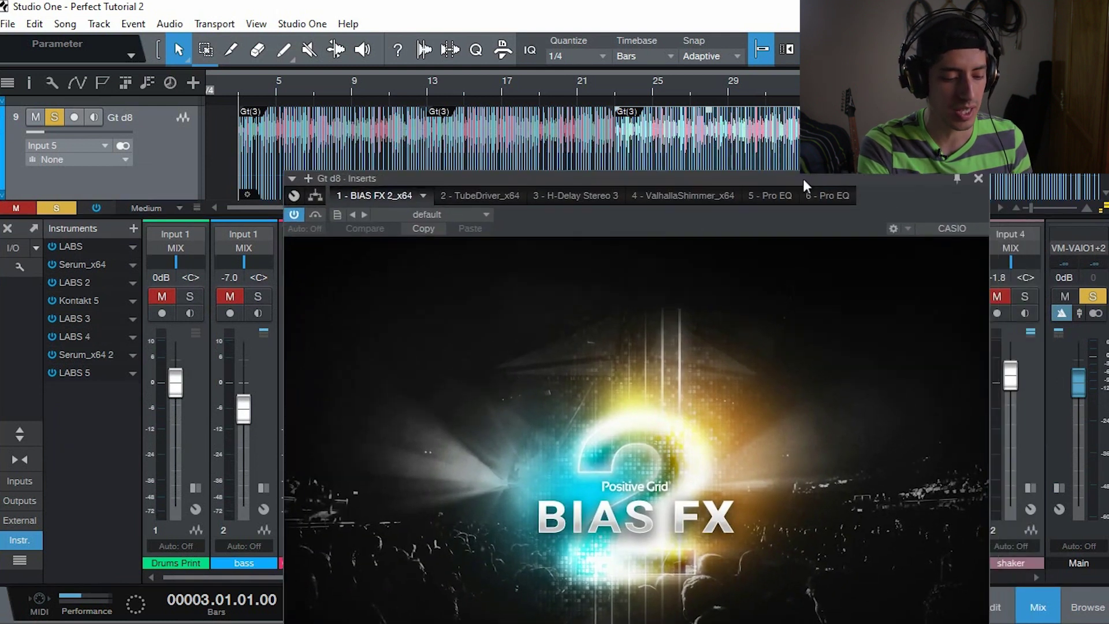
{"action": "scroll", "coordinate": [256, 127], "scroll_direction": "down", "scroll_amount": 2}
{"action": "scroll", "coordinate": [256, 127], "scroll_direction": "up", "scroll_amount": 3}
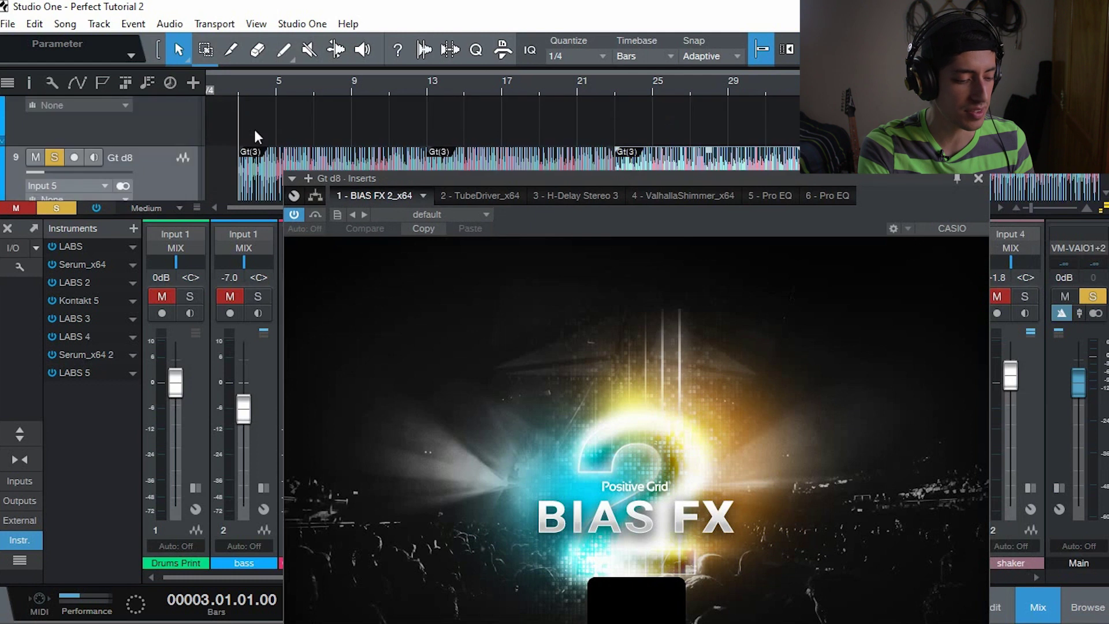
{"action": "key", "text": "space"}
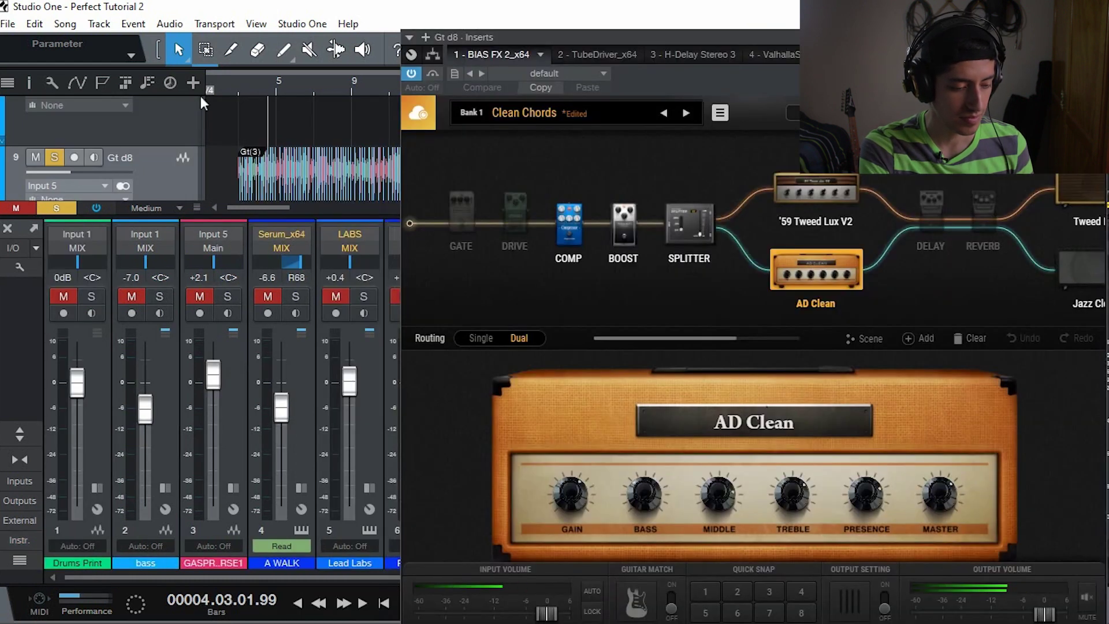
- Close the console, reveal Gt d8's Volume automation, close BIAS FX, and bring up New Project
{"action": "left_click", "coordinate": [7, 229]}
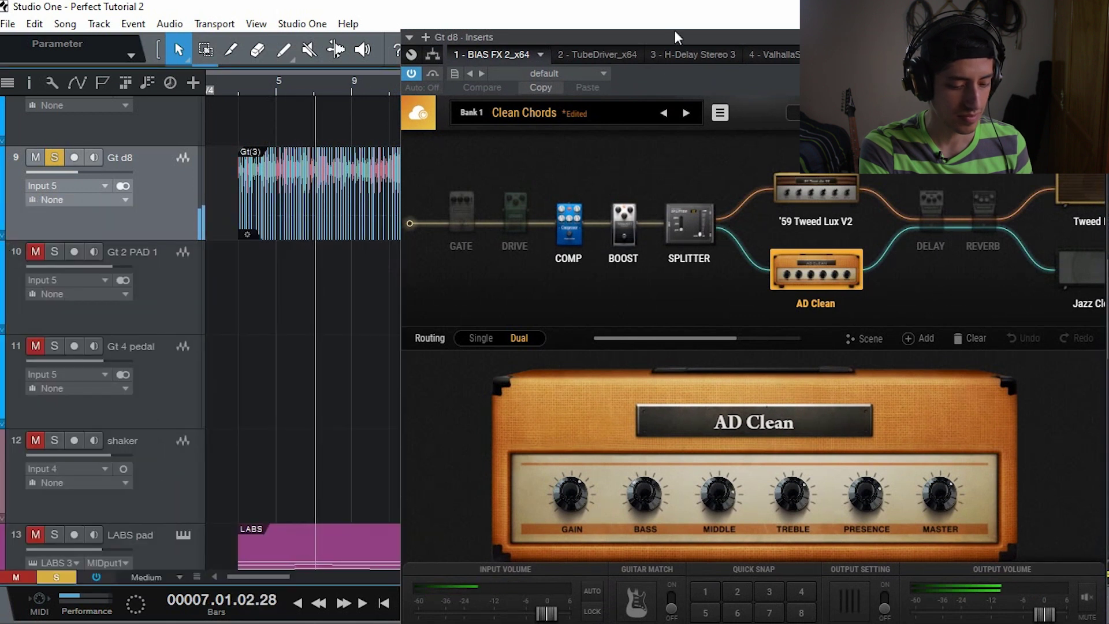
{"action": "scroll", "coordinate": [327, 85], "scroll_direction": "down", "scroll_amount": 3}
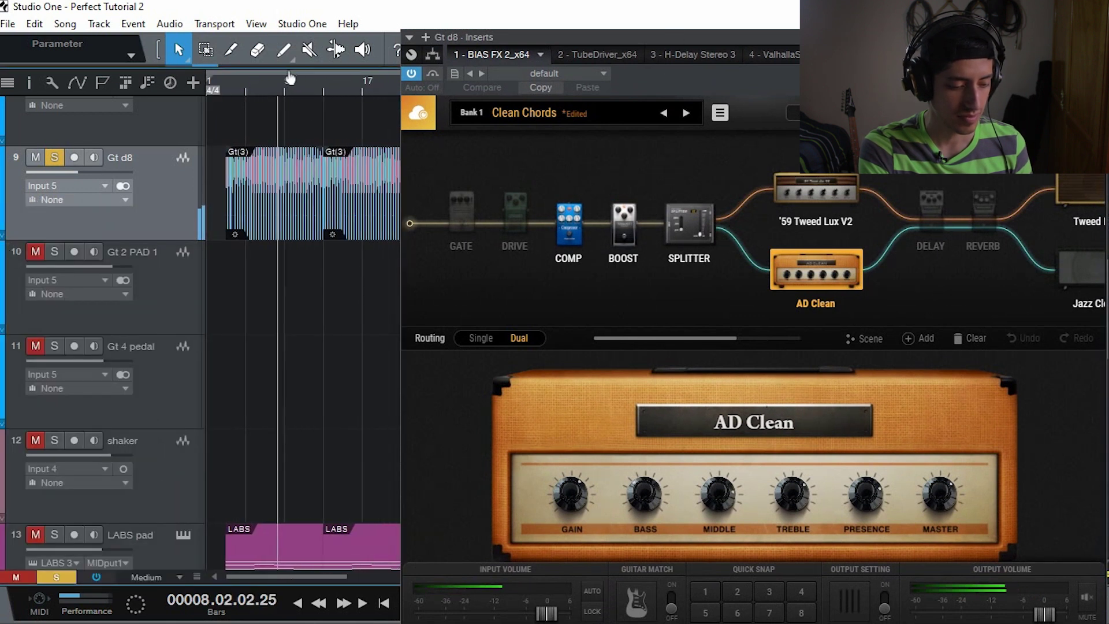
{"action": "left_click", "coordinate": [84, 84]}
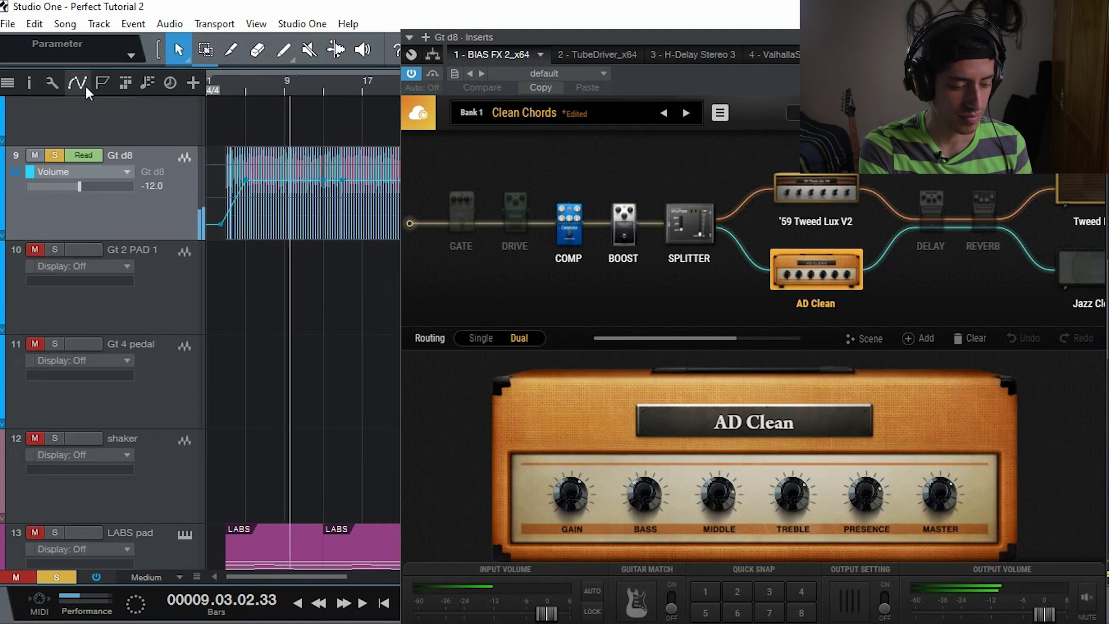
{"action": "scroll", "coordinate": [240, 81], "scroll_direction": "up", "scroll_amount": 3}
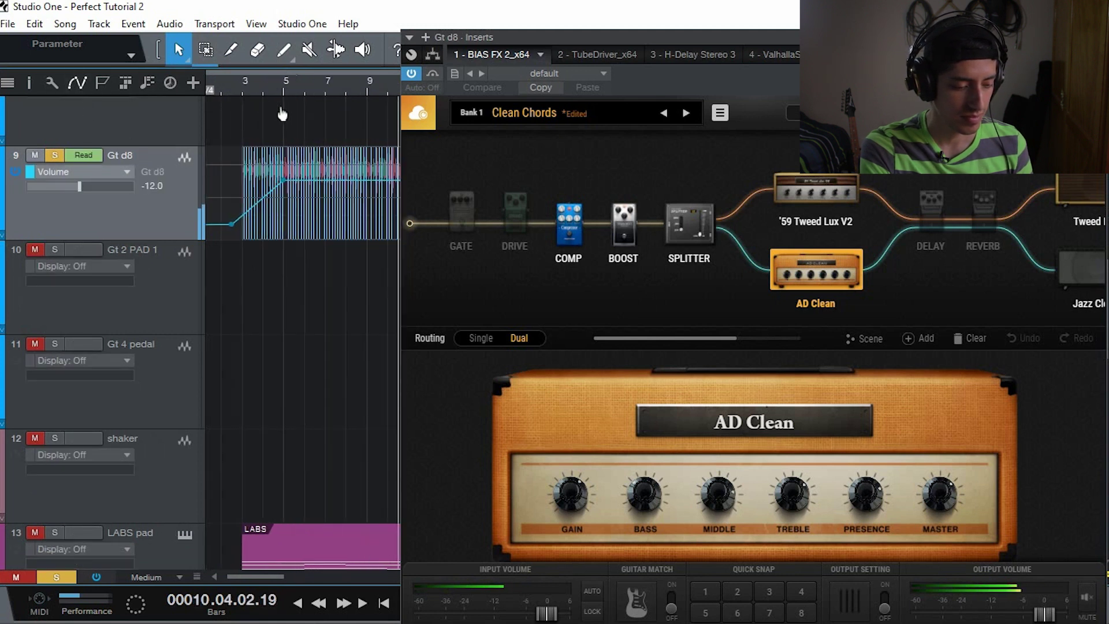
{"action": "scroll", "coordinate": [274, 90], "scroll_direction": "down", "scroll_amount": 3}
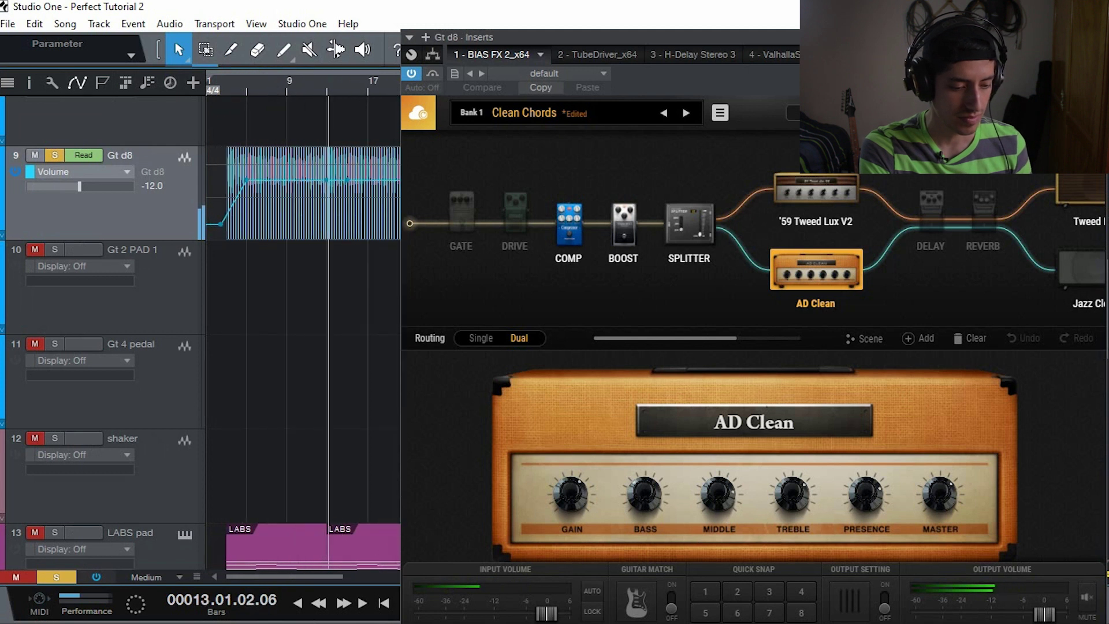
{"action": "key", "text": "alt+F4"}
{"action": "key", "text": "ctrl+shift+n"}
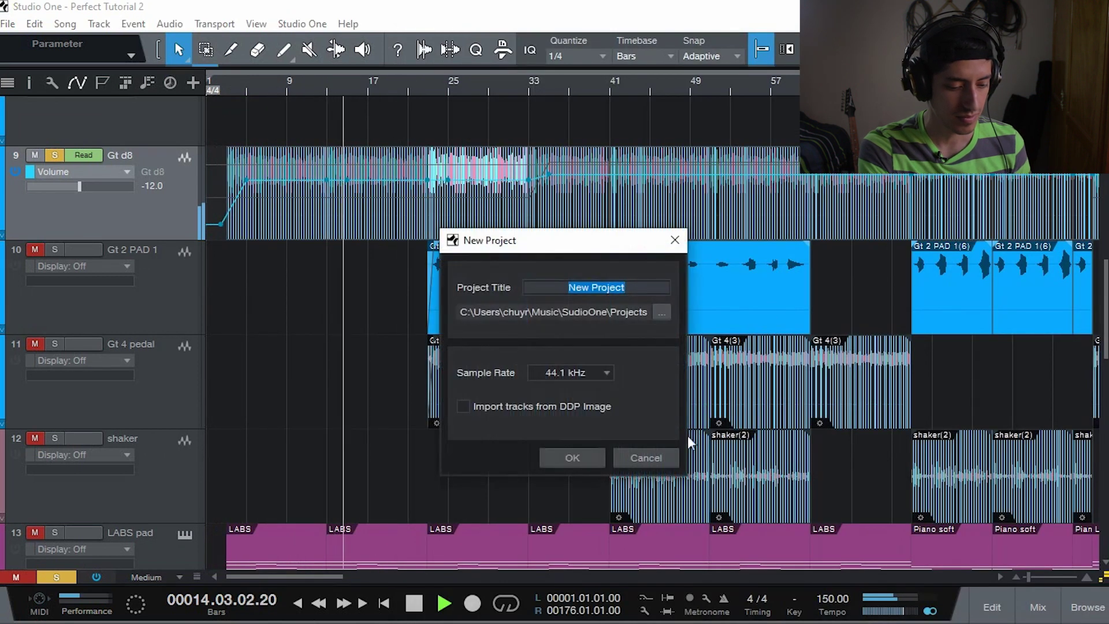
- Cancel New Project, stop playback at bar 3, and reopen Gt d8's BIAS FX 2 via the console
{"action": "left_click", "coordinate": [667, 456]}
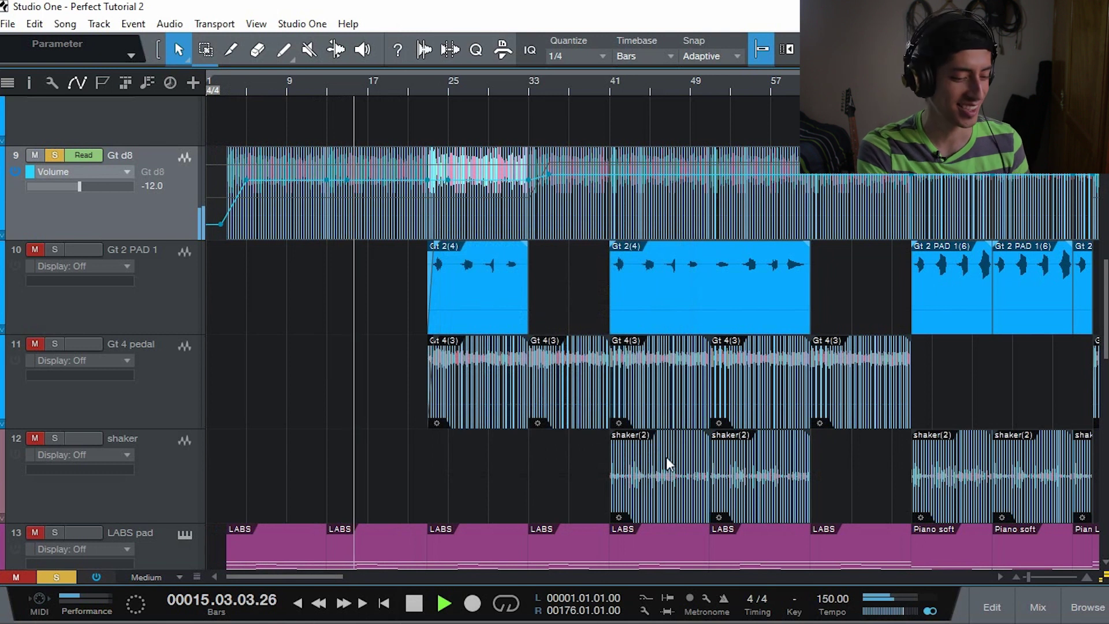
{"action": "key", "text": "space"}
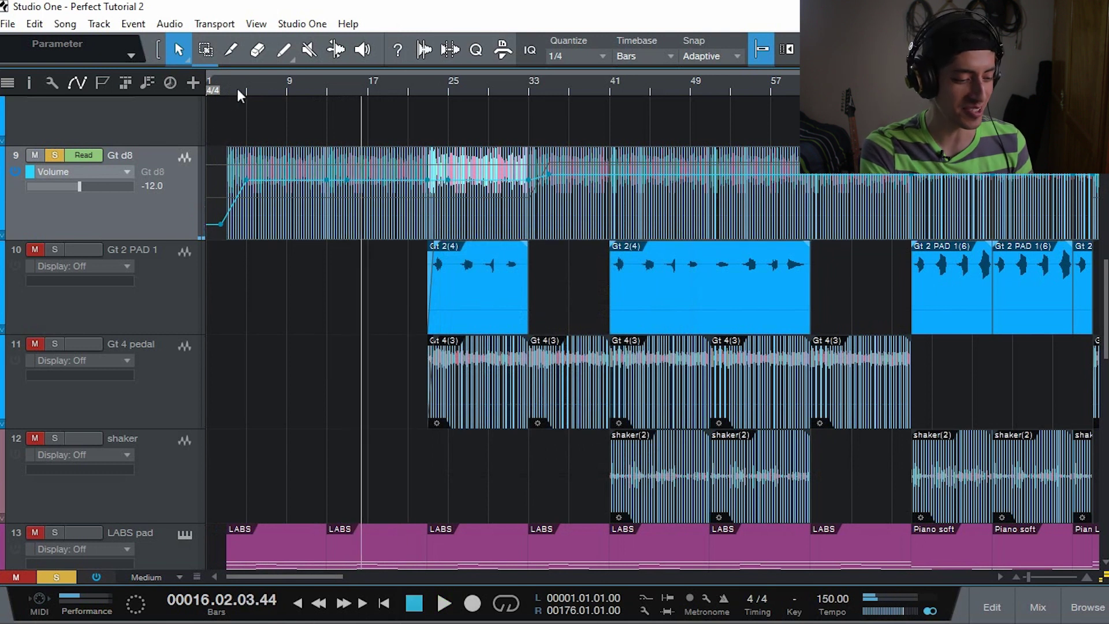
{"action": "key", "text": "e"}
{"action": "key", "text": "e"}
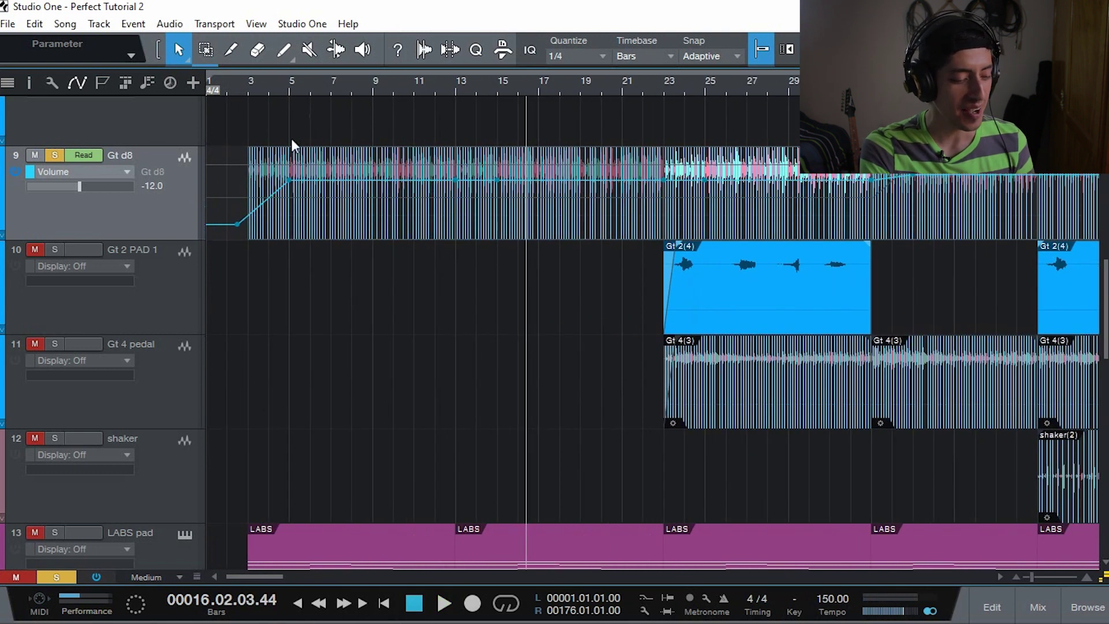
{"action": "left_click", "coordinate": [238, 92]}
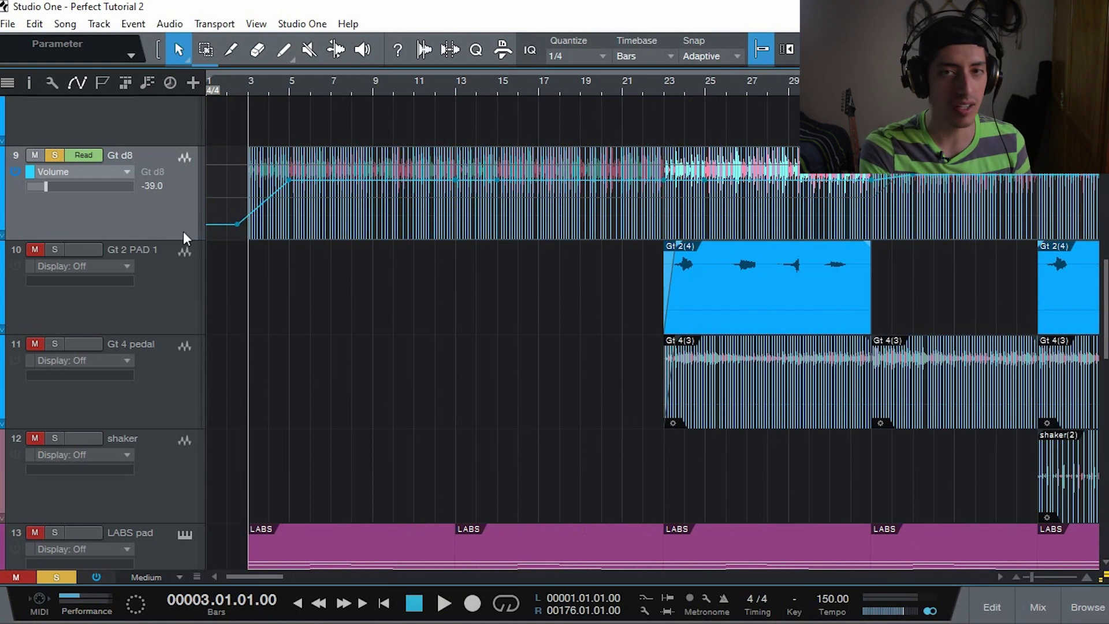
{"action": "key", "text": "F3"}
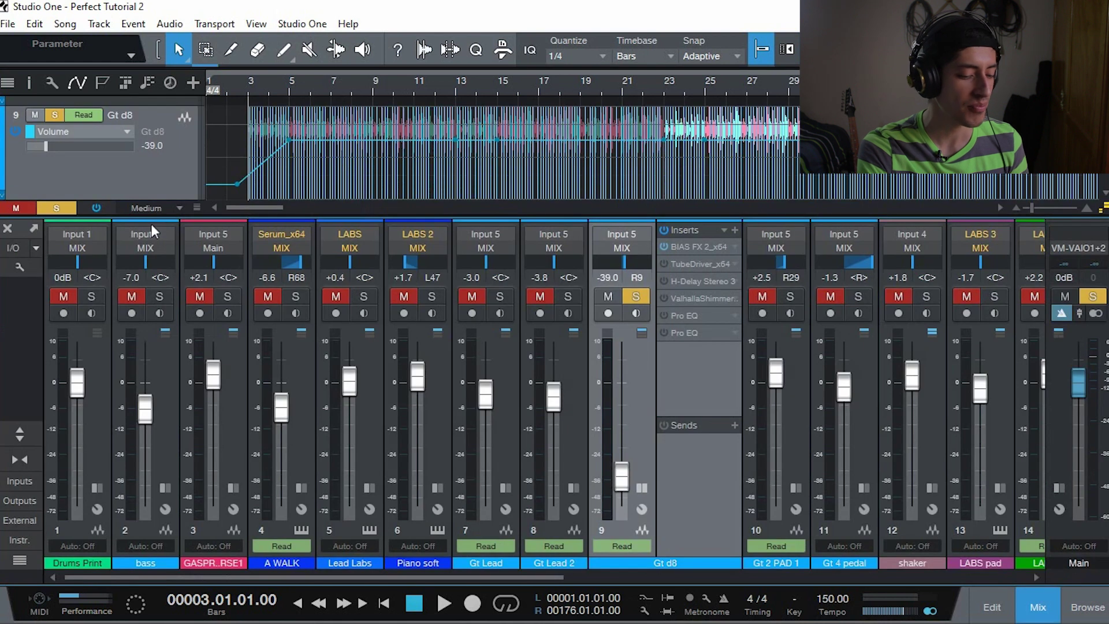
{"action": "left_click", "coordinate": [709, 244]}
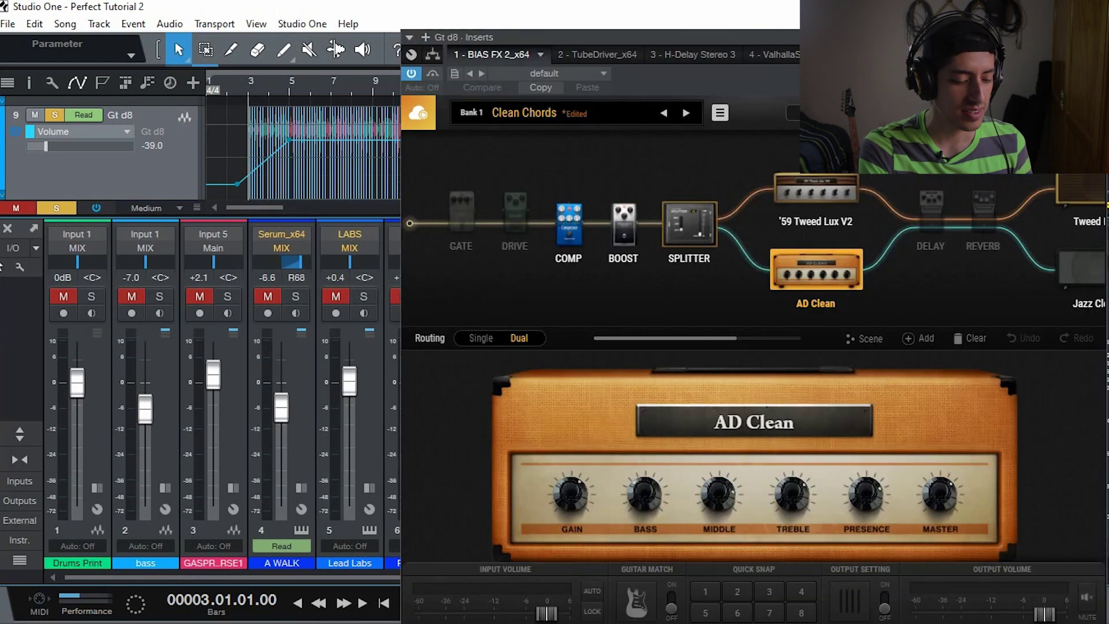
- Close the console and inspect BIAS FX's COMP, BOOST, '59 Tweed Lux V2 and AD Clean, ending on Tweed
{"action": "left_click", "coordinate": [9, 229]}
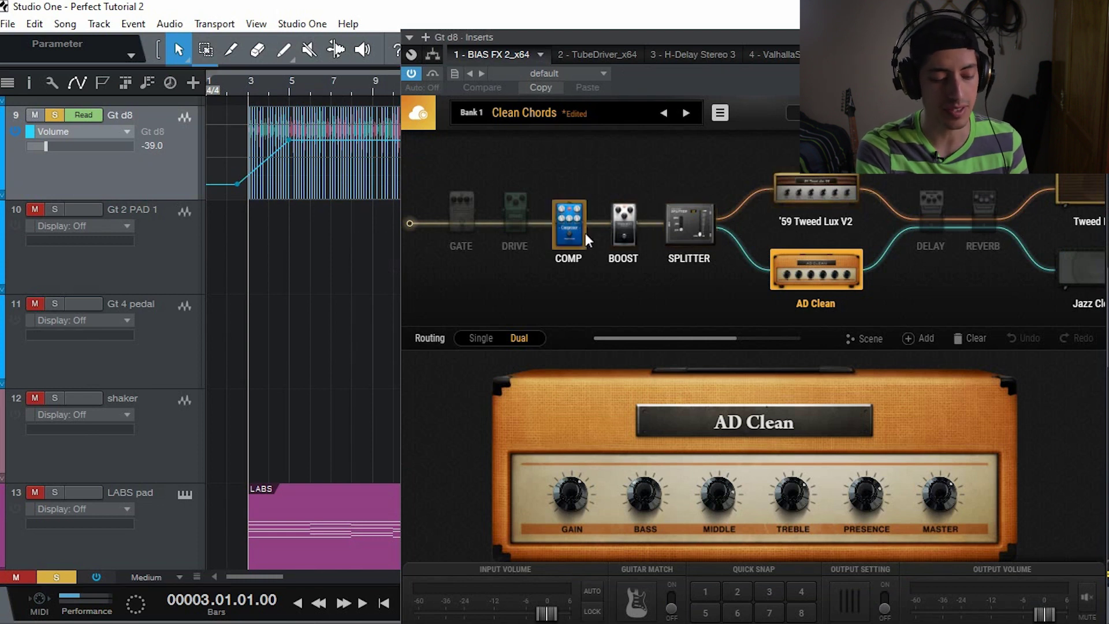
{"action": "left_click", "coordinate": [568, 247]}
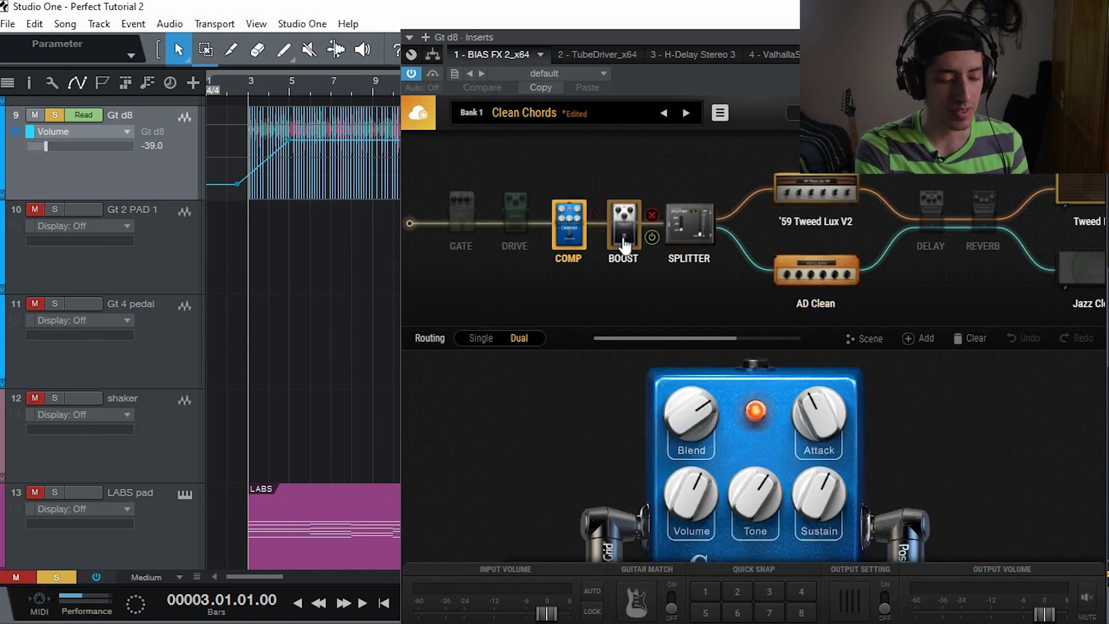
{"action": "left_click", "coordinate": [622, 237]}
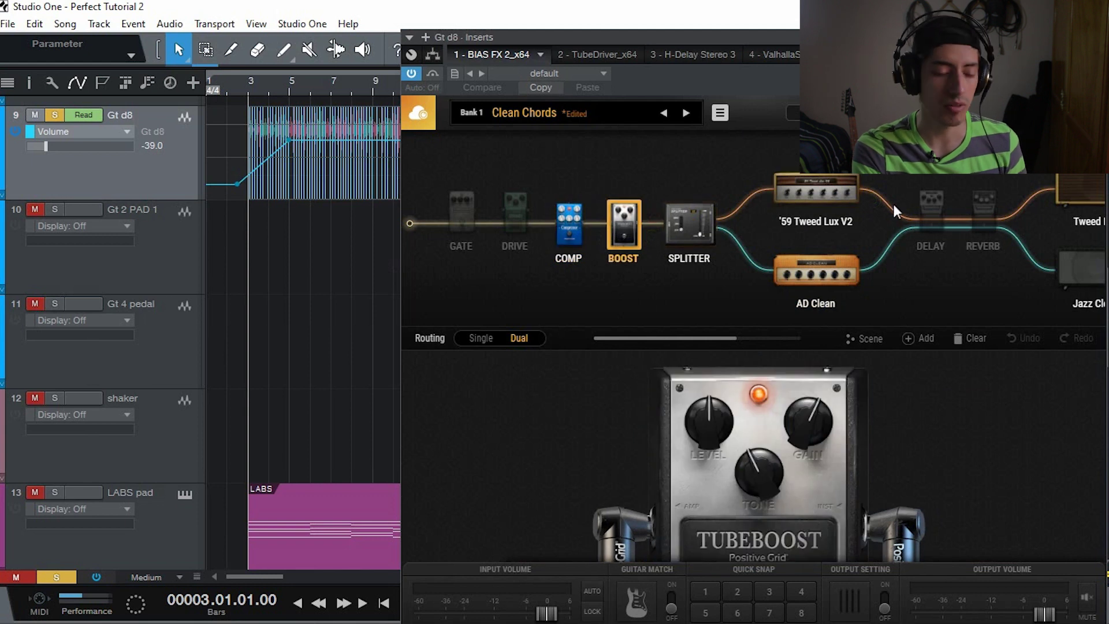
{"action": "left_click", "coordinate": [835, 210]}
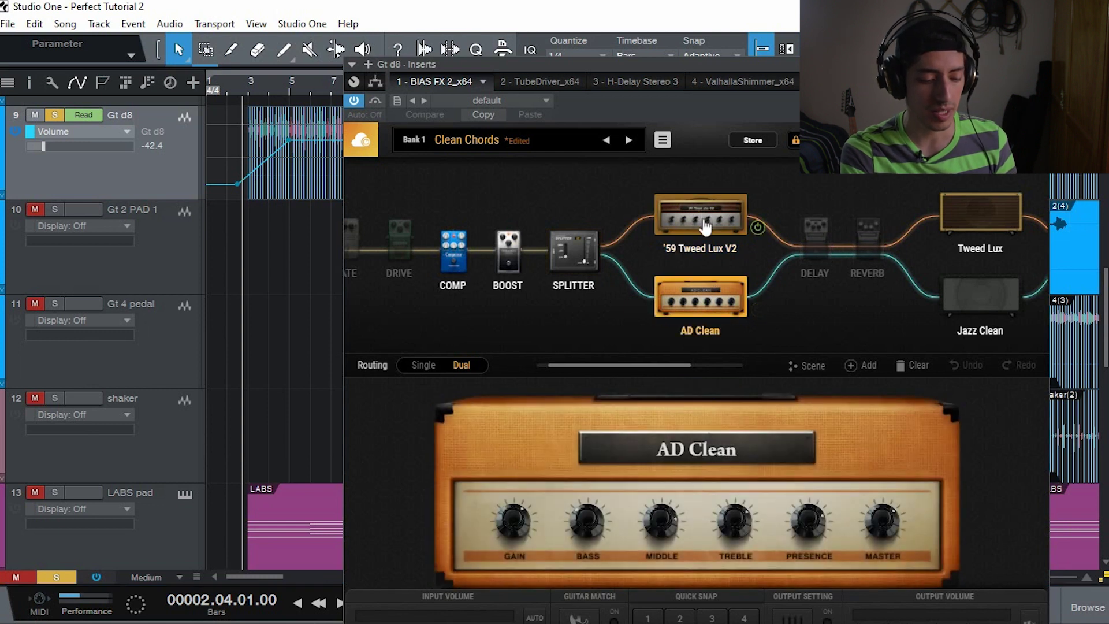
{"action": "left_click", "coordinate": [702, 220]}
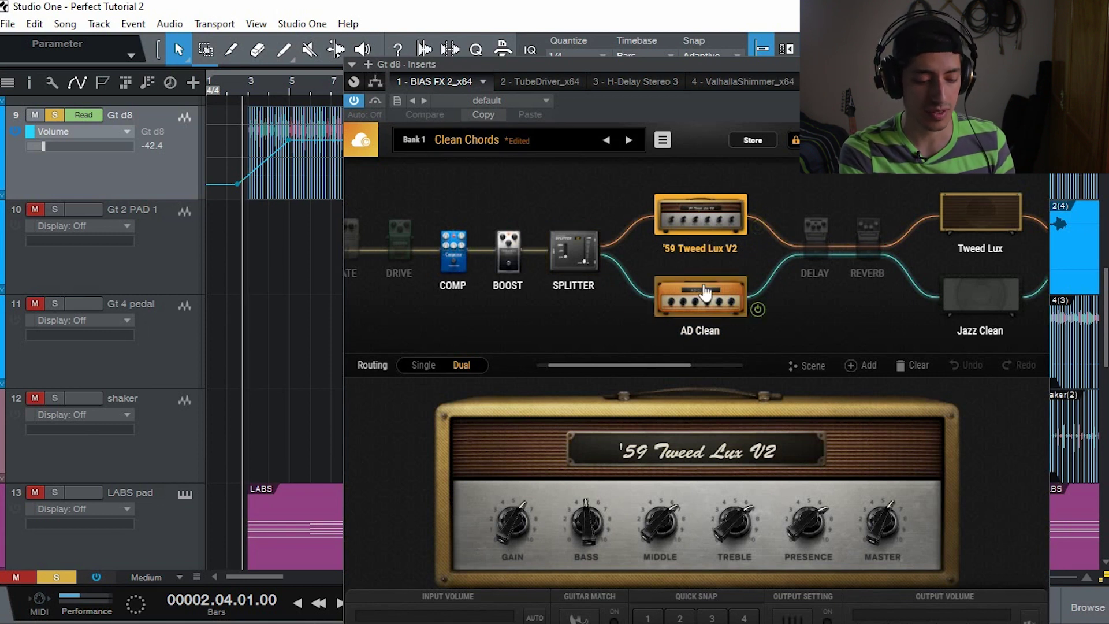
{"action": "left_click", "coordinate": [704, 293]}
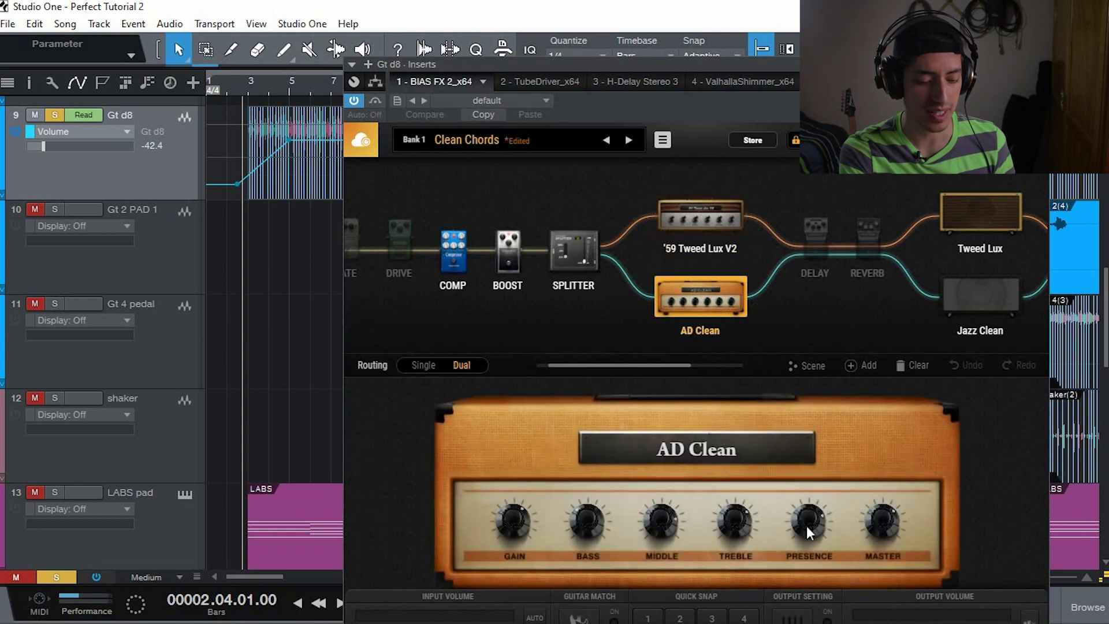
{"action": "left_click", "coordinate": [707, 225]}
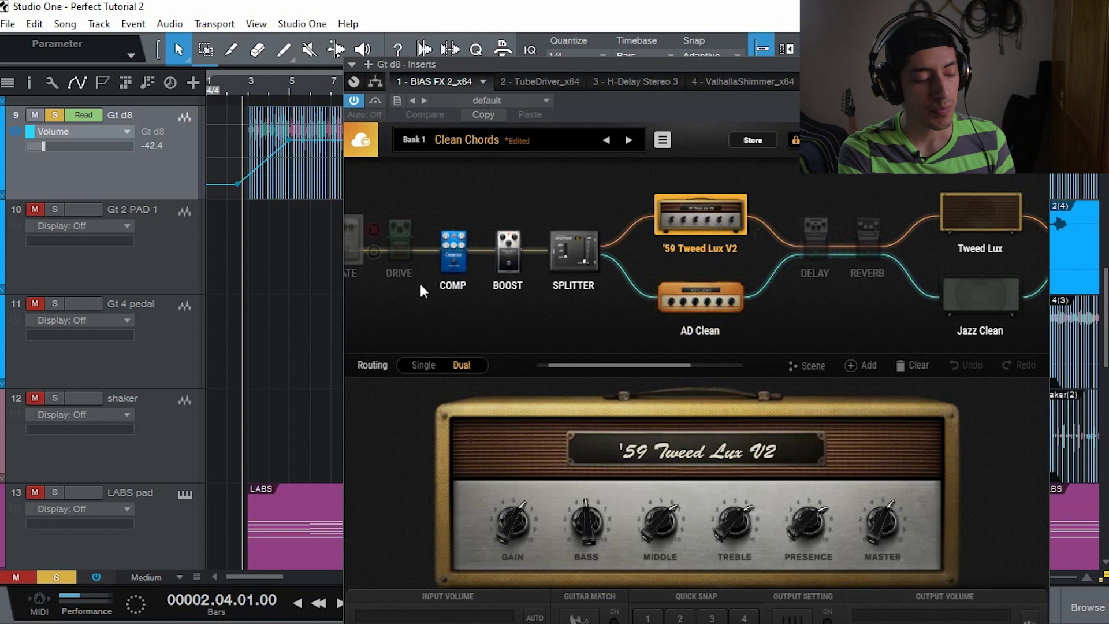
- Audition the Gt d8 guitar from bar 3, stopping at bar 5
{"action": "left_click", "coordinate": [249, 85]}
{"action": "key", "text": "space"}
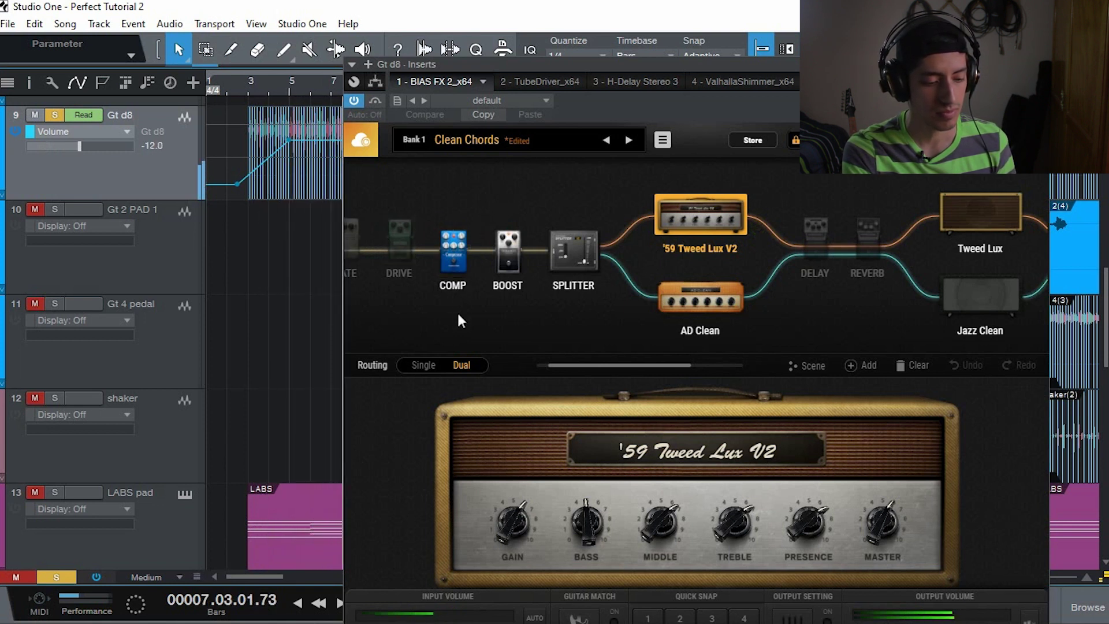
{"action": "key", "text": "space"}
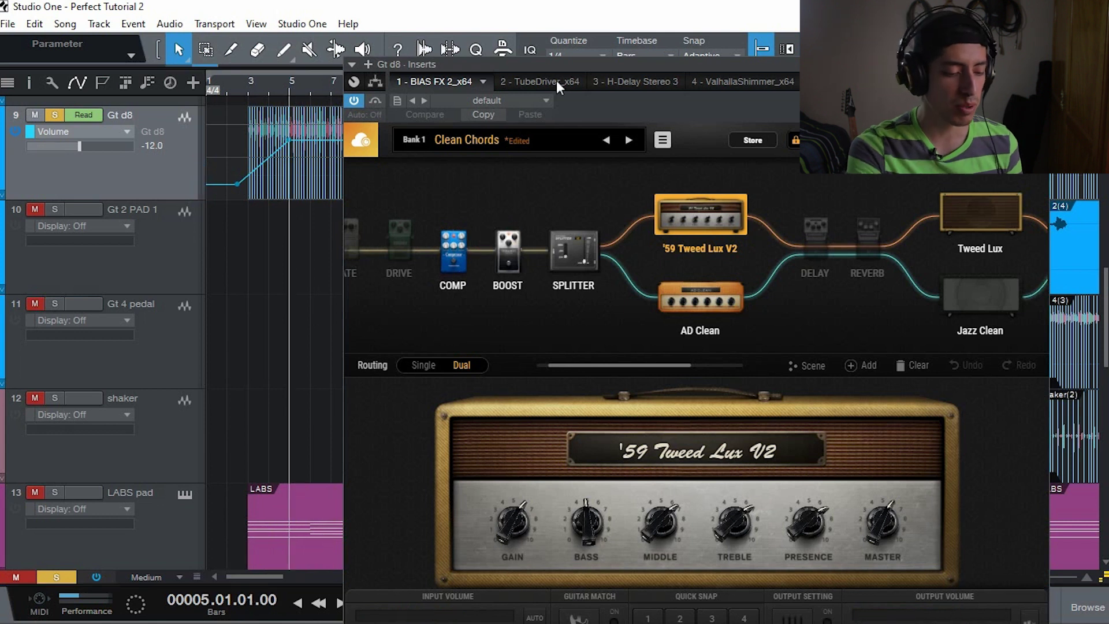
- View TubeDriver, then show the H-Delay Stereo insert and move its window lower so tabs show
{"action": "left_click", "coordinate": [556, 81]}
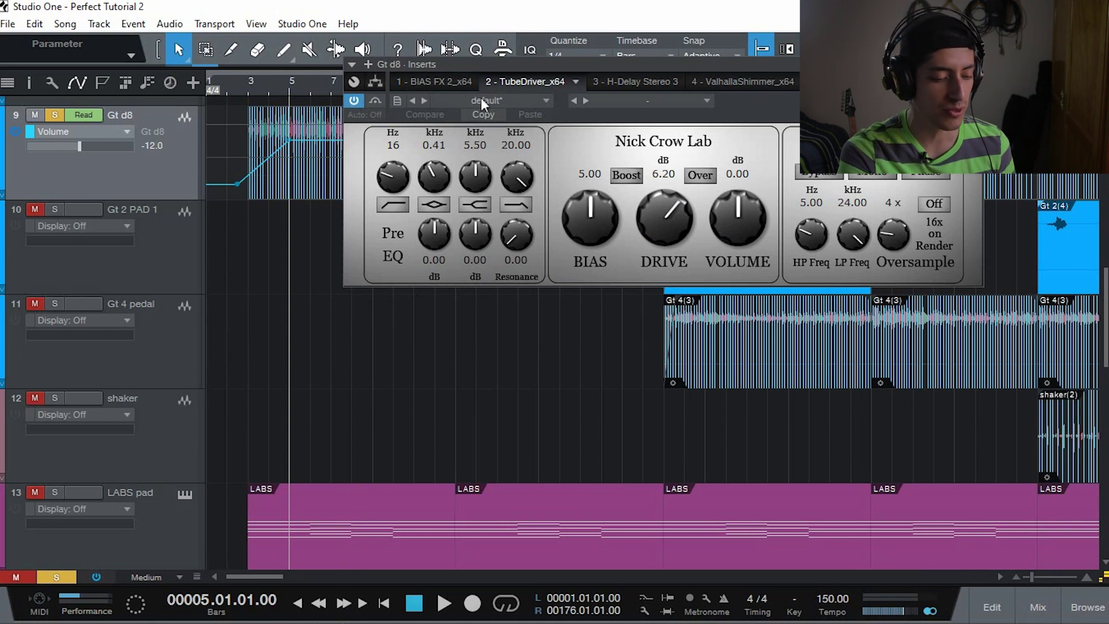
{"action": "left_click", "coordinate": [639, 81]}
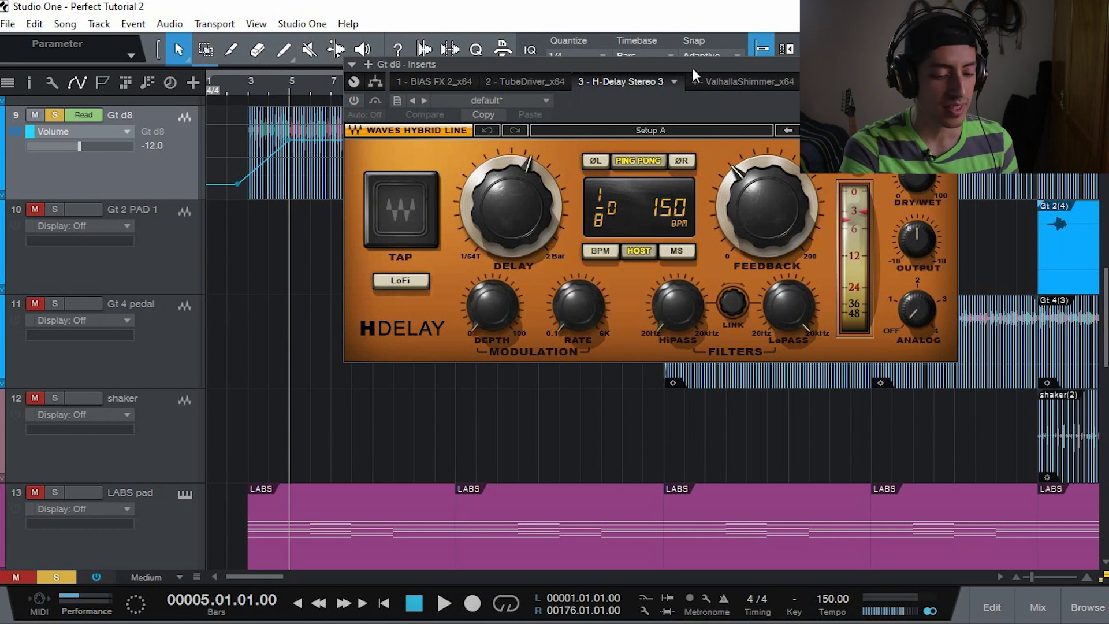
{"action": "left_click_drag", "start_coordinate": [692, 69], "coordinate": [649, 149]}
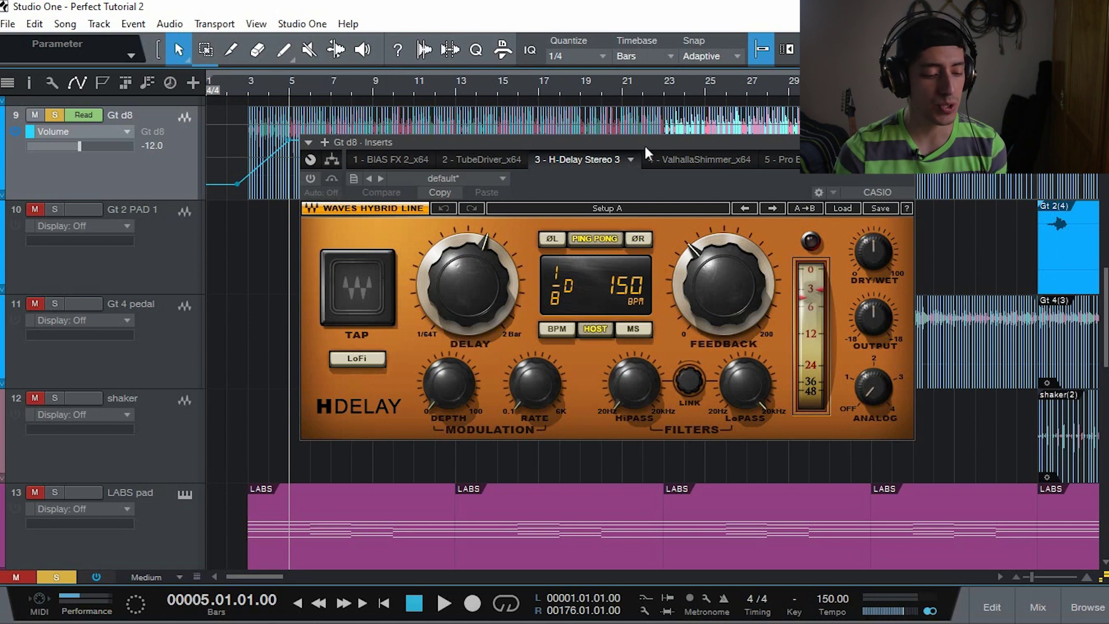
{"action": "left_click_drag", "start_coordinate": [644, 146], "coordinate": [654, 213]}
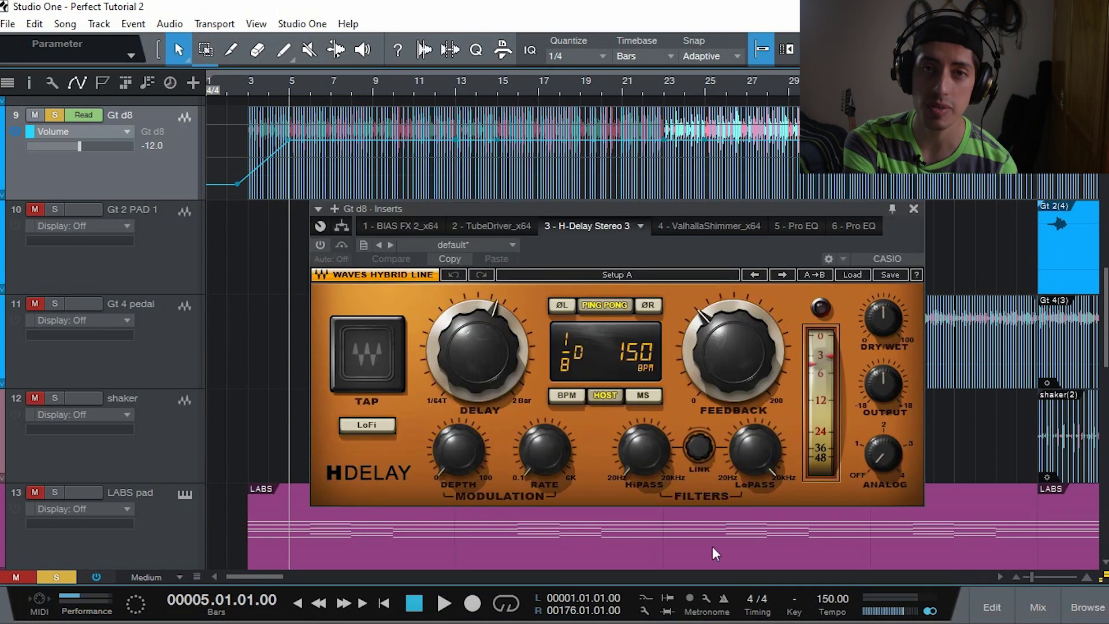
{"action": "left_click", "coordinate": [724, 601]}
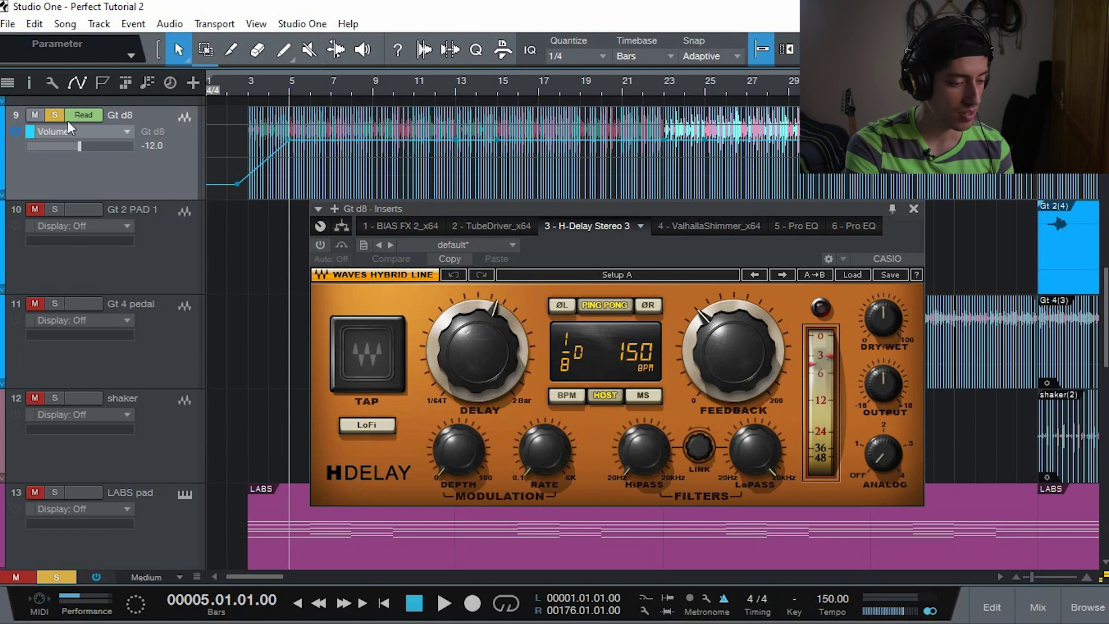
{"action": "key", "text": "space"}
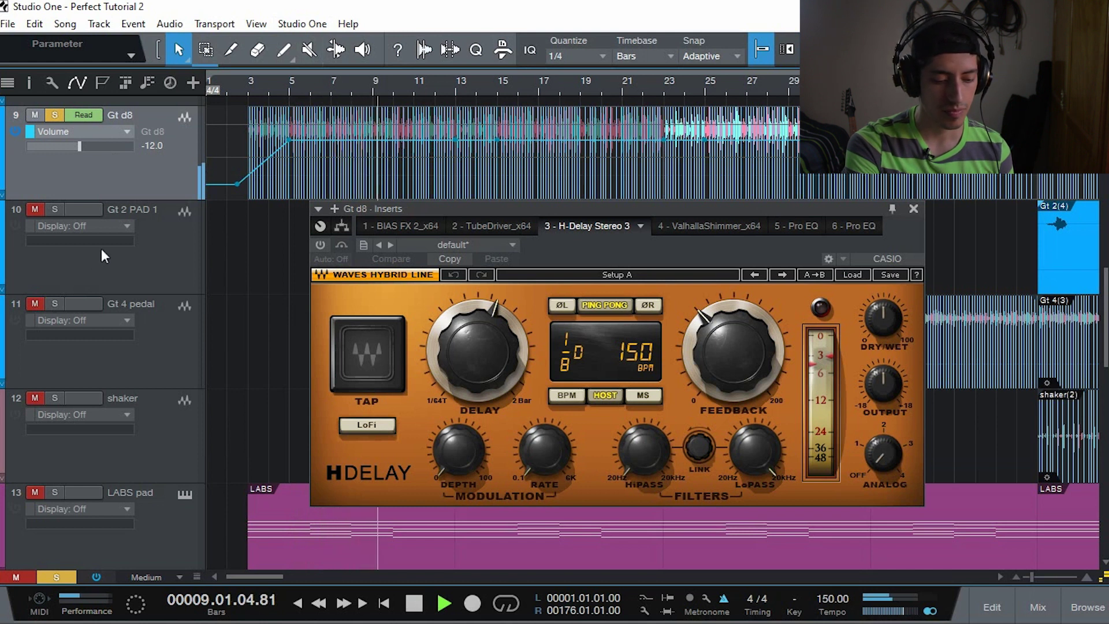
{"action": "left_click", "coordinate": [263, 162]}
{"action": "key", "text": "space"}
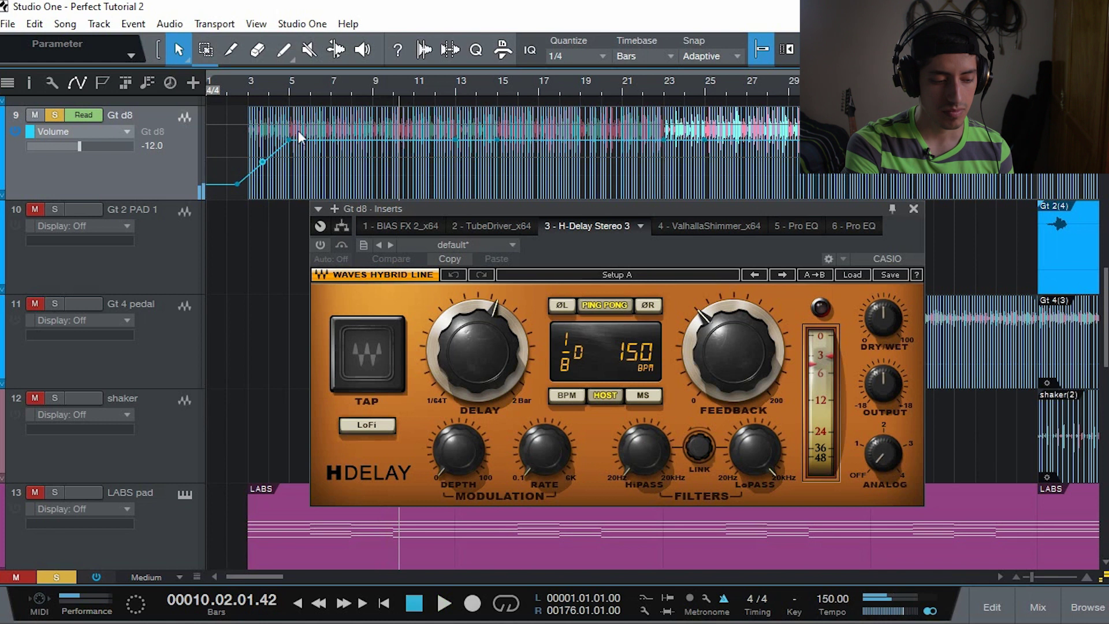
{"action": "key", "text": "ctrl+z"}
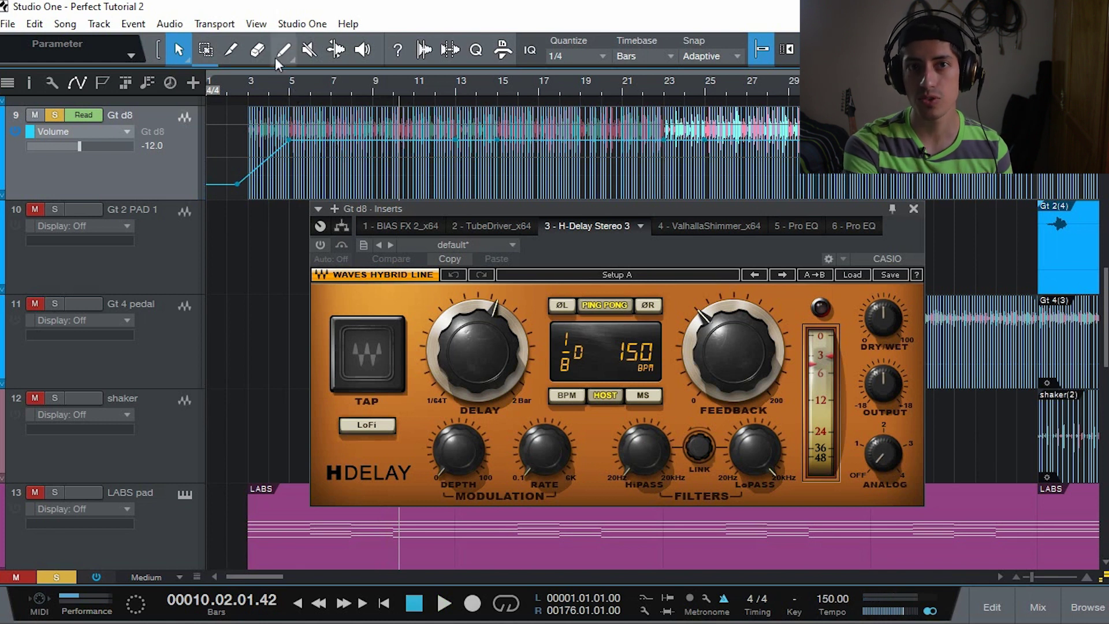
{"action": "left_click", "coordinate": [290, 91]}
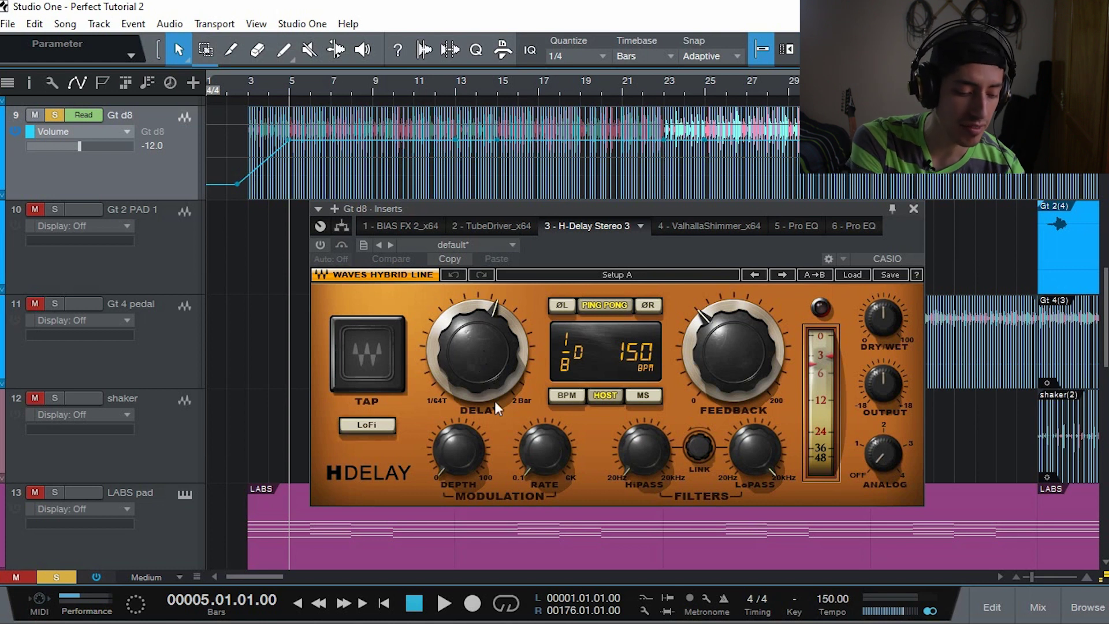
- Lower the H-Delay time toward a straight 1/8, listen to it, then return to bar 5
{"action": "left_click", "coordinate": [490, 359]}
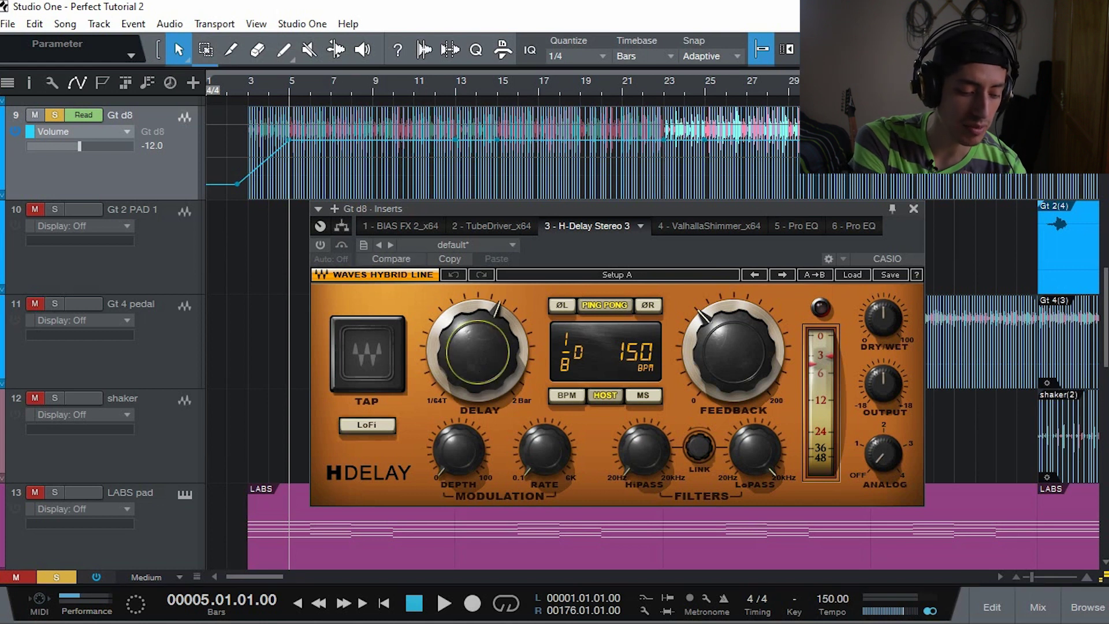
{"action": "mouse_move", "coordinate": [491, 359]}
{"action": "left_mouse_down"}
{"action": "mouse_move", "coordinate": [491, 346]}
{"action": "mouse_move", "coordinate": [491, 366]}
{"action": "left_mouse_up"}
{"action": "key", "text": "space"}
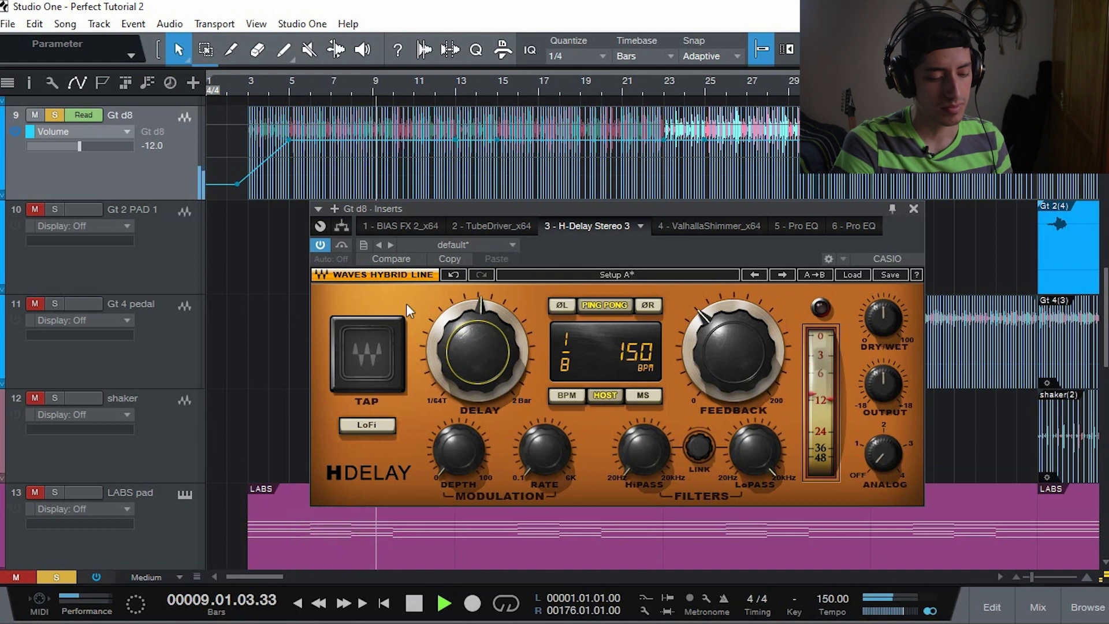
{"action": "key", "text": "space"}
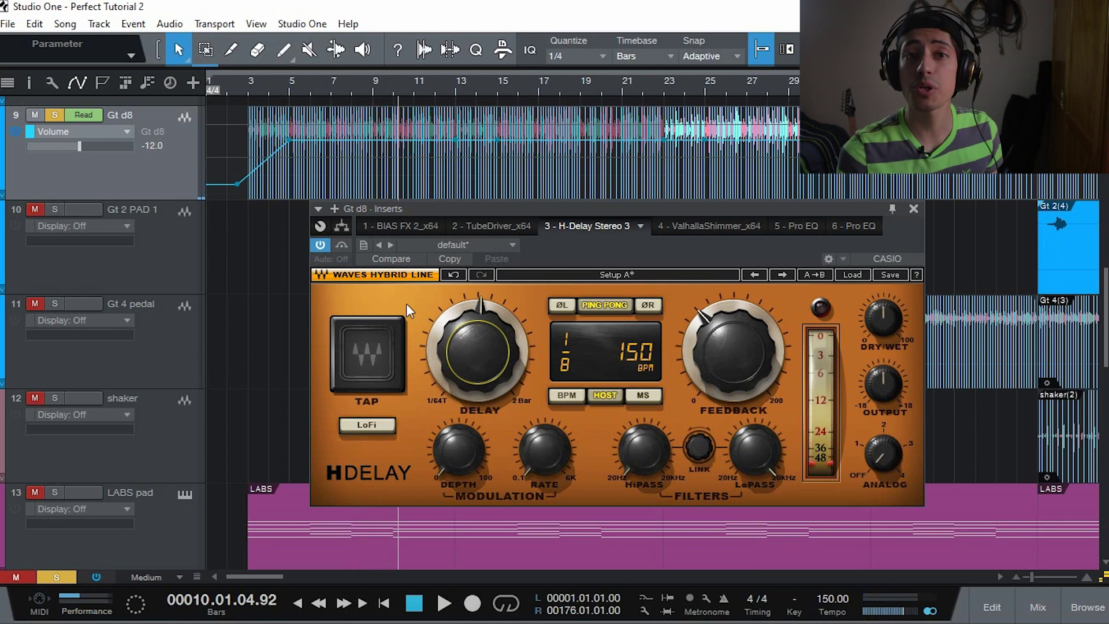
{"action": "left_click", "coordinate": [288, 89]}
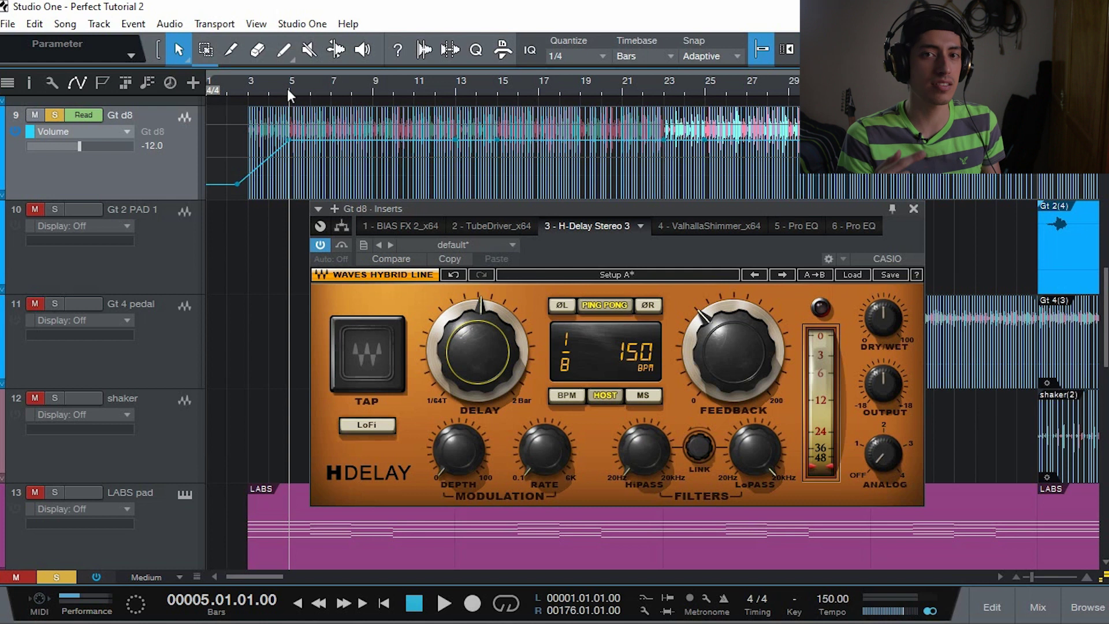
- Play from bar 5 with the delay set back to dotted eighth, then restart playback
{"action": "key", "text": "space"}
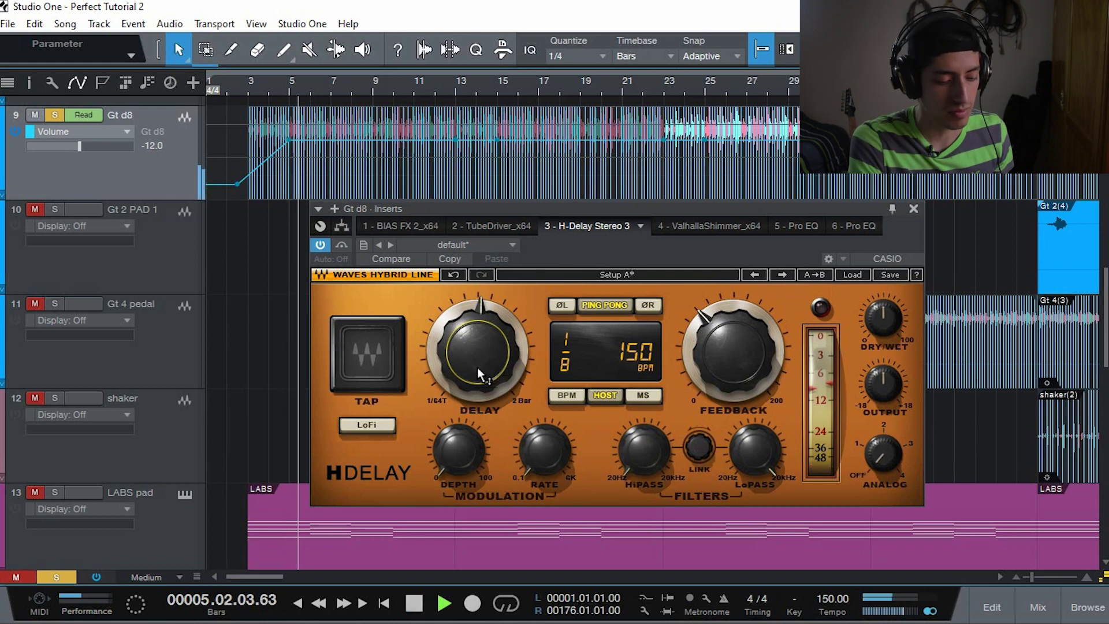
{"action": "mouse_move", "coordinate": [476, 369]}
{"action": "left_mouse_down"}
{"action": "mouse_move", "coordinate": [476, 355]}
{"action": "mouse_move", "coordinate": [476, 369]}
{"action": "left_mouse_up"}
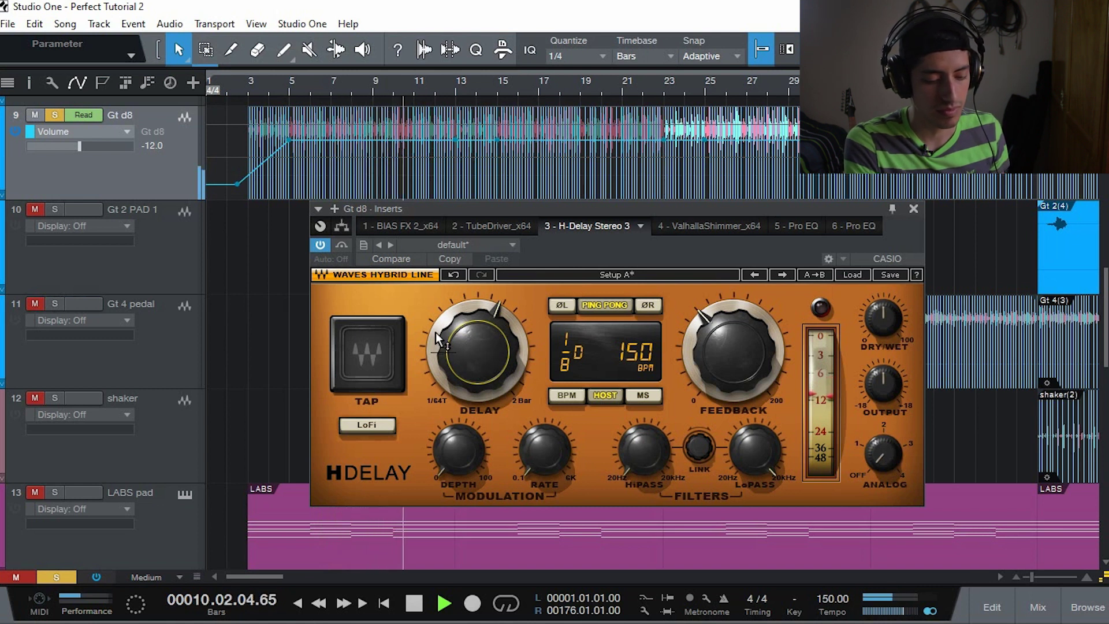
{"action": "key", "text": "space"}
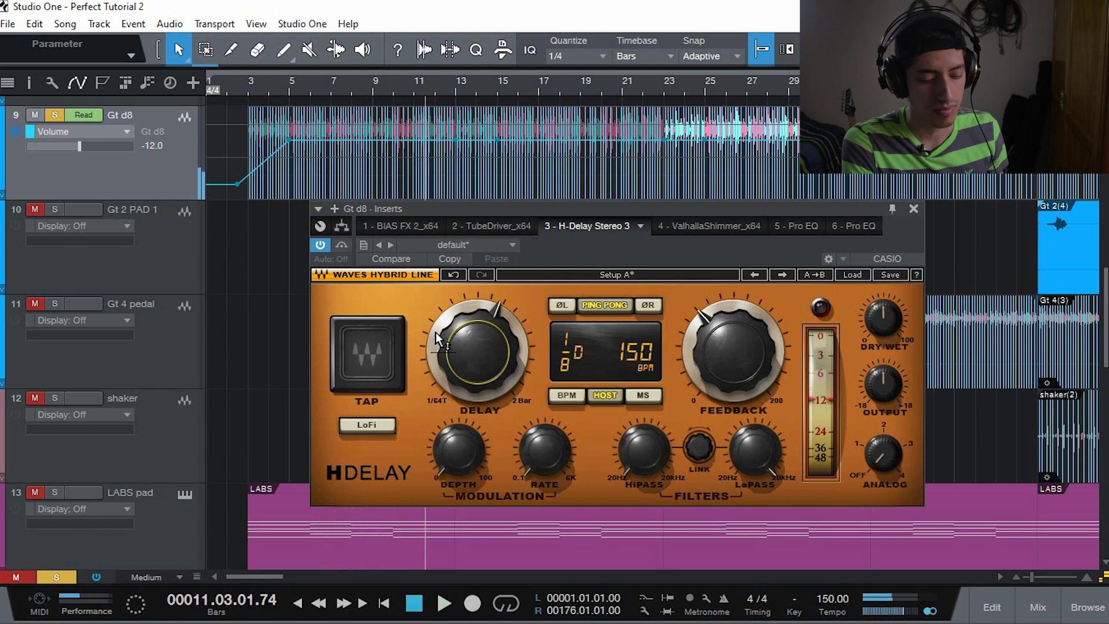
{"action": "key", "text": "space"}
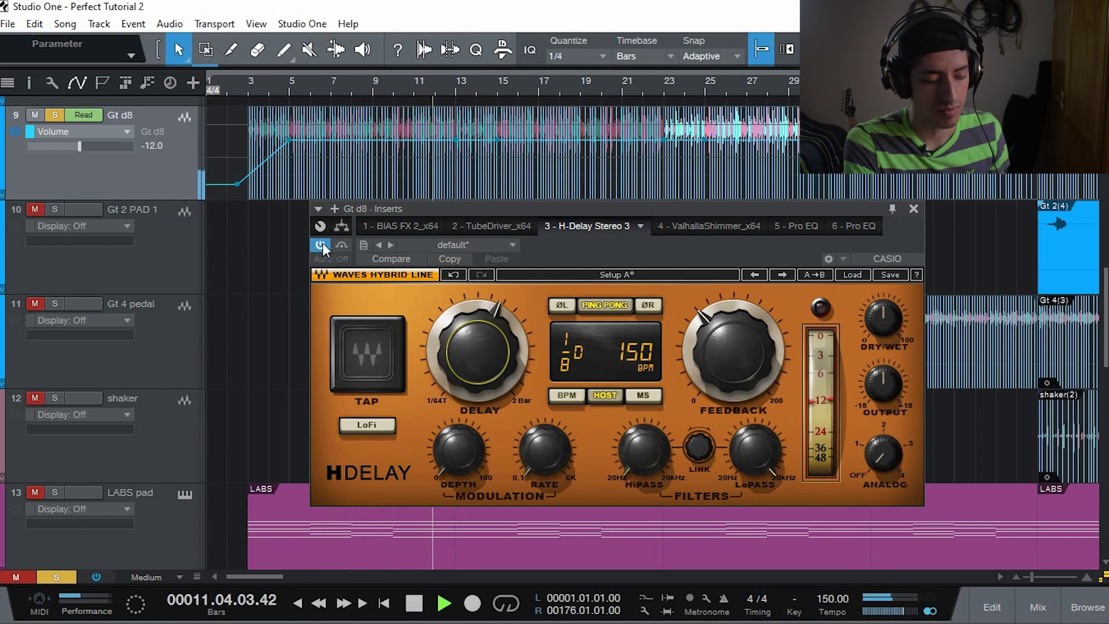
- Toggle the H-Delay on and off to compare dry and delayed guitar, stopping with it bypassed
{"action": "left_click", "coordinate": [322, 244]}
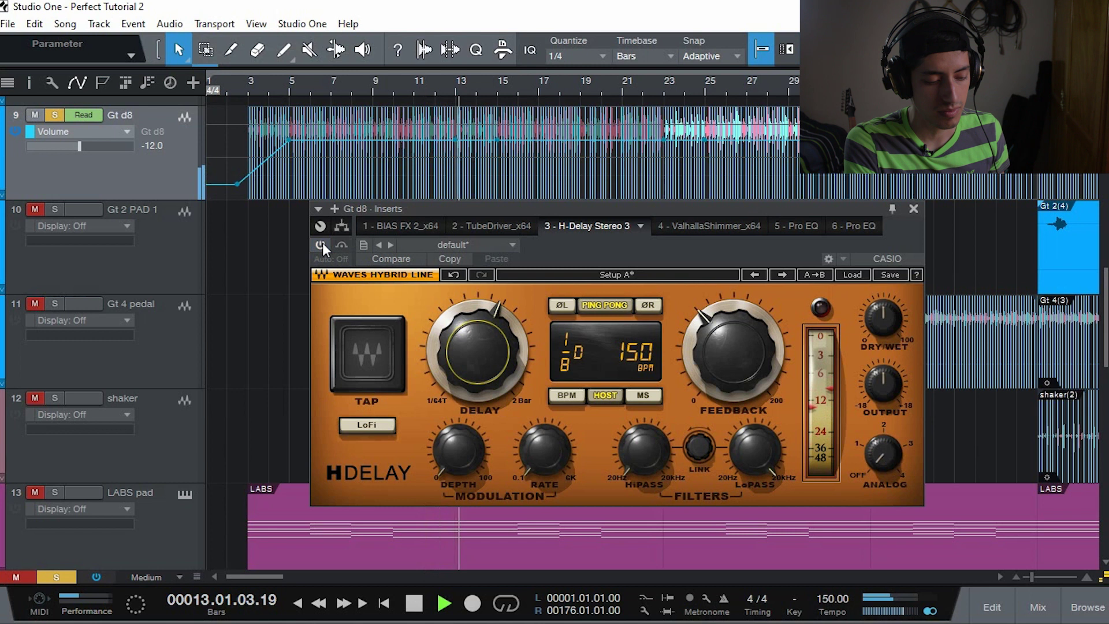
{"action": "left_click", "coordinate": [321, 245]}
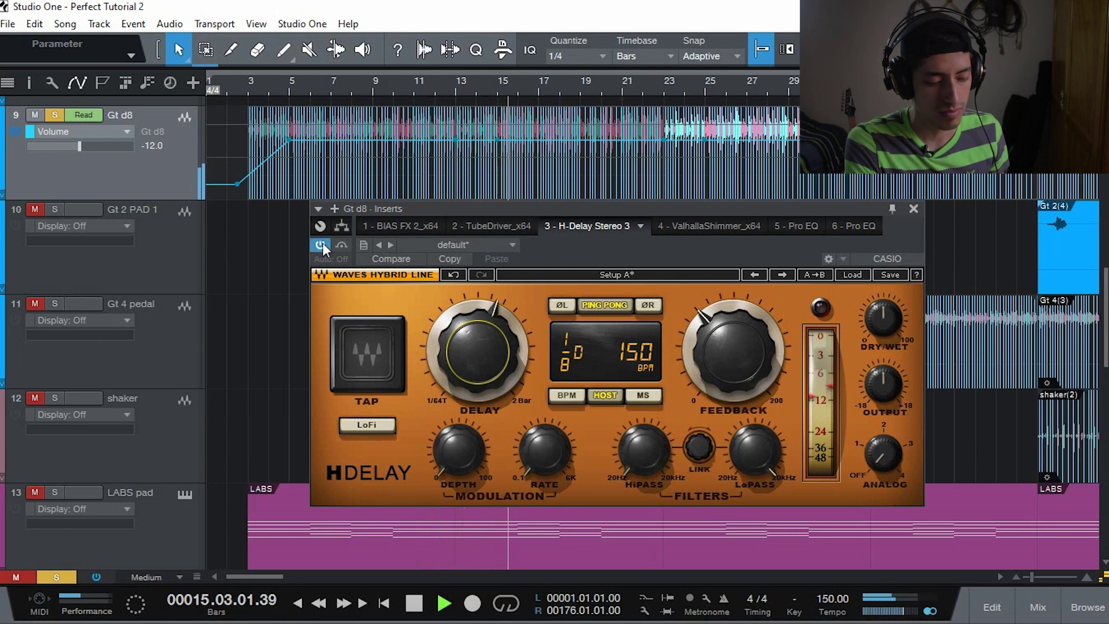
{"action": "left_click", "coordinate": [322, 244]}
{"action": "left_click", "coordinate": [321, 245]}
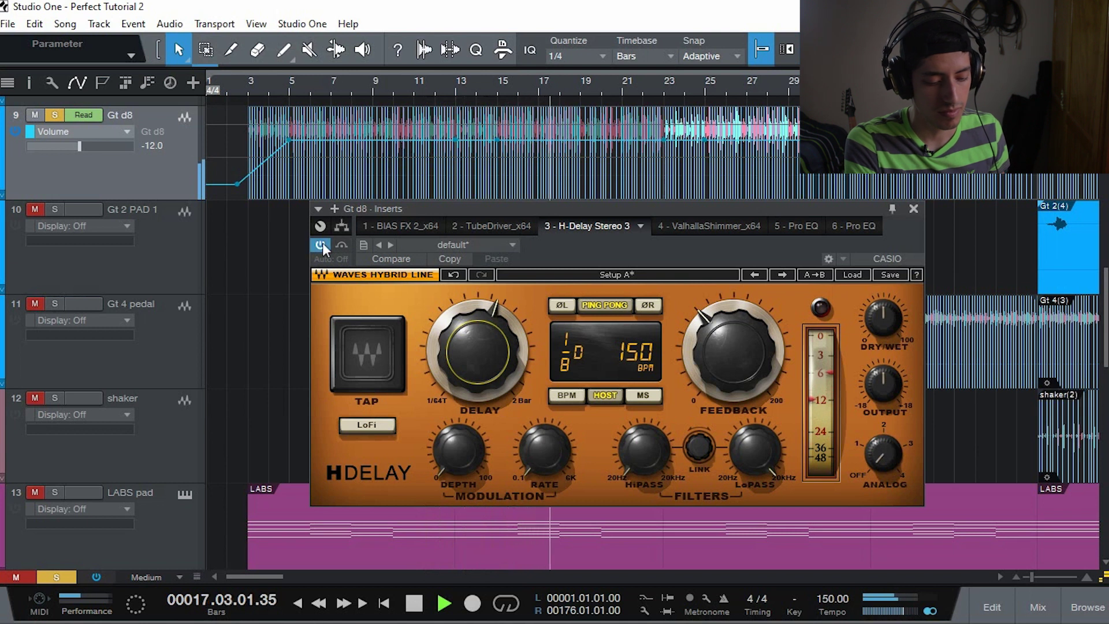
{"action": "left_click", "coordinate": [321, 244]}
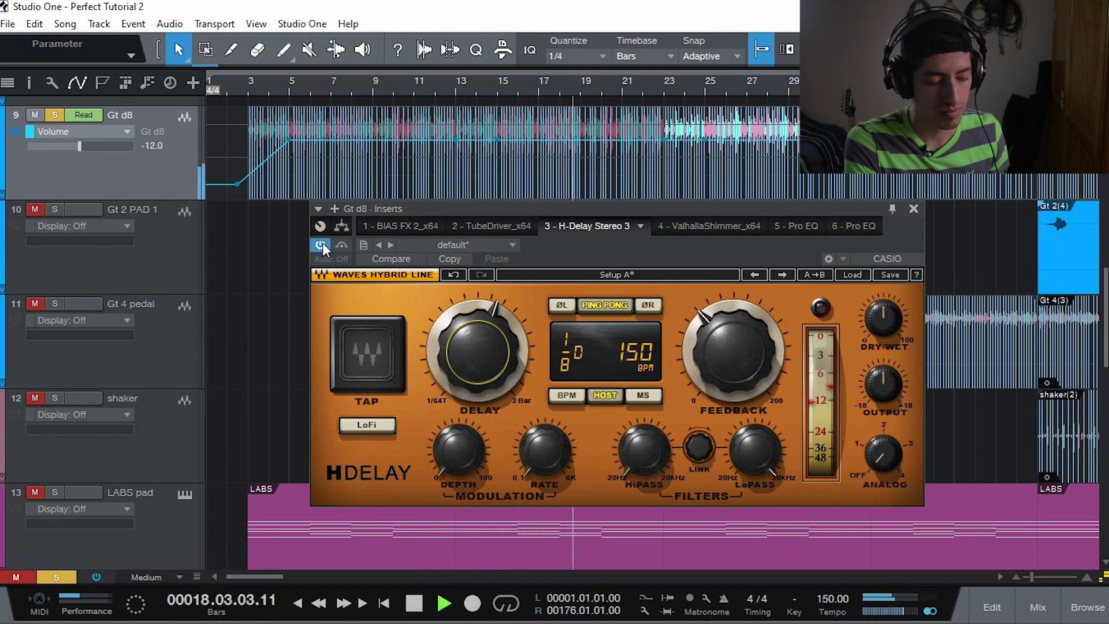
{"action": "key", "text": "space"}
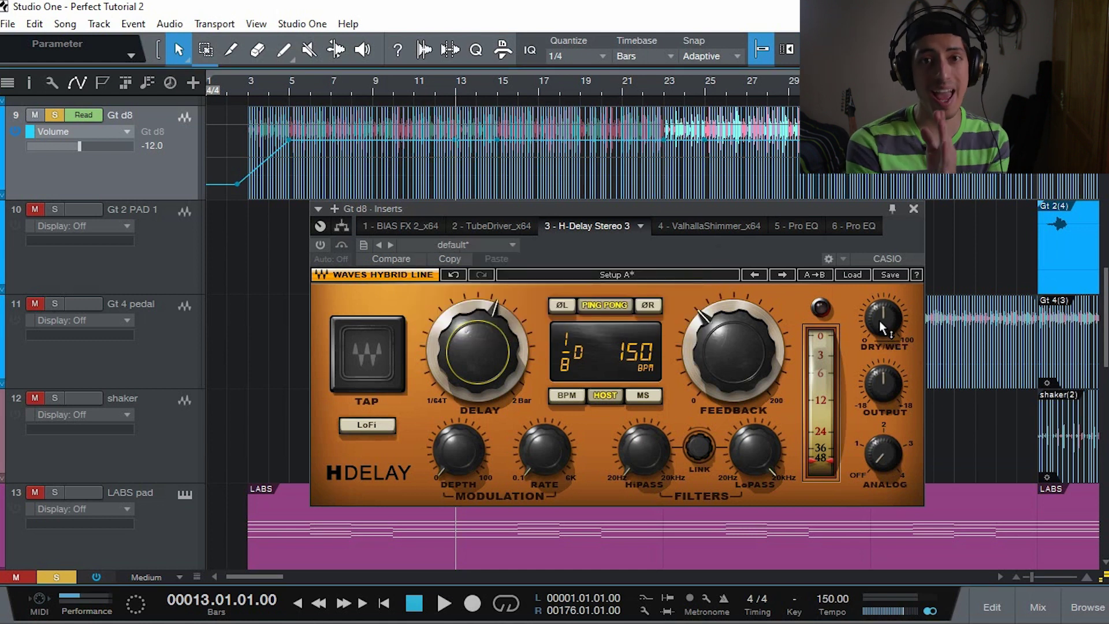
- Read the H-Delay's 50% Dry/Wet and 71 Feedback values, then move the playhead to bar 5
{"action": "mouse_move", "coordinate": [881, 324]}
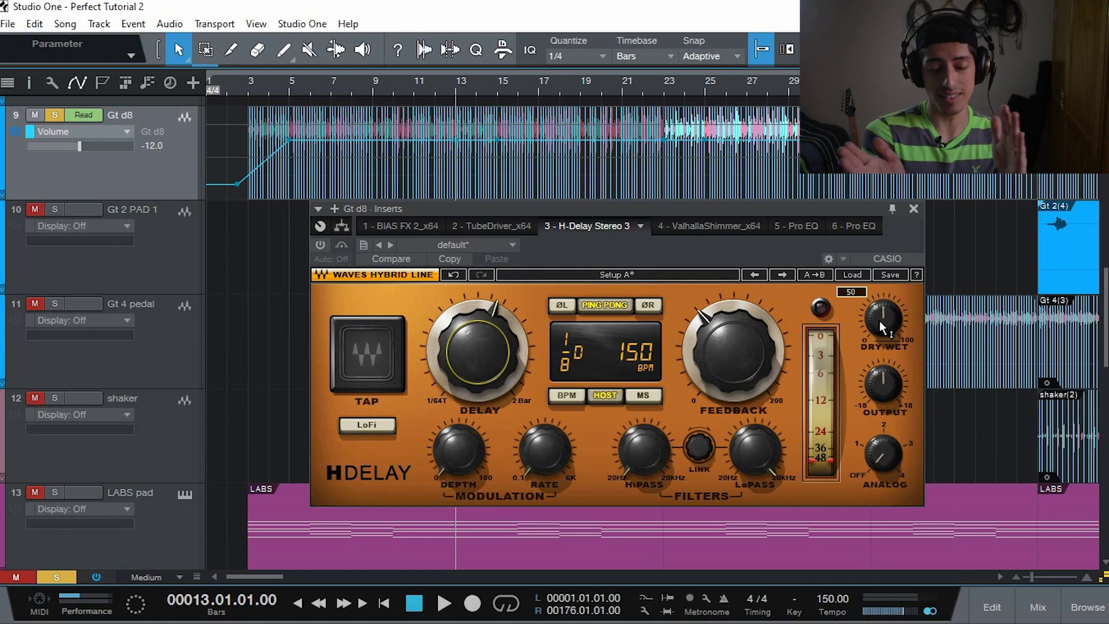
{"action": "mouse_move", "coordinate": [709, 324]}
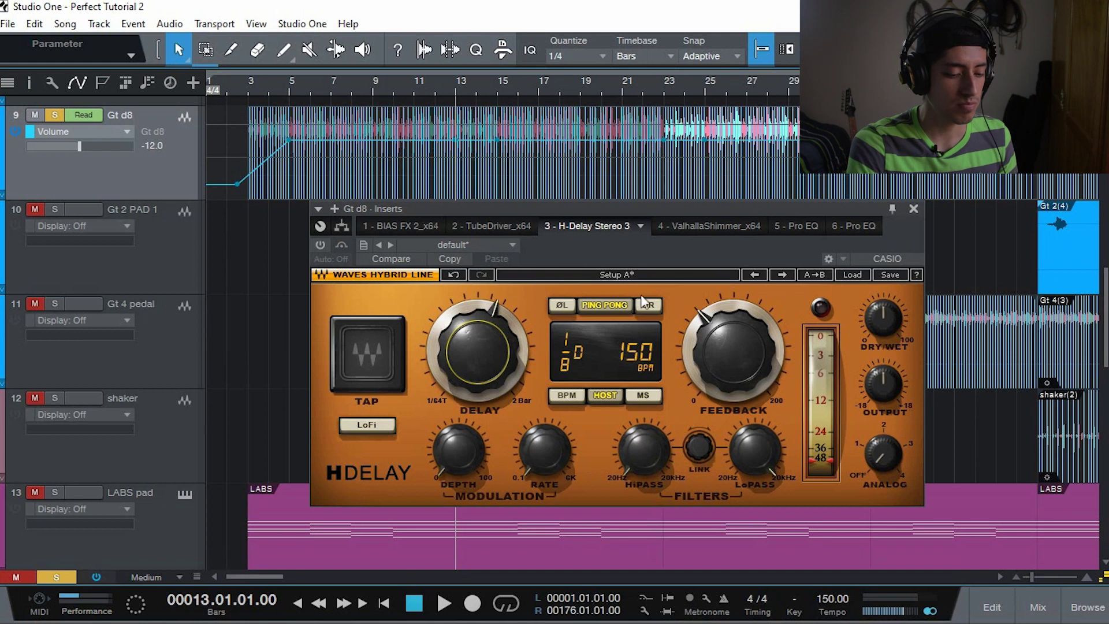
{"action": "left_click", "coordinate": [295, 82]}
- Compare the existing H-Delay active versus bypassed while playing from bar 5, then close it
{"action": "key", "text": "space"}
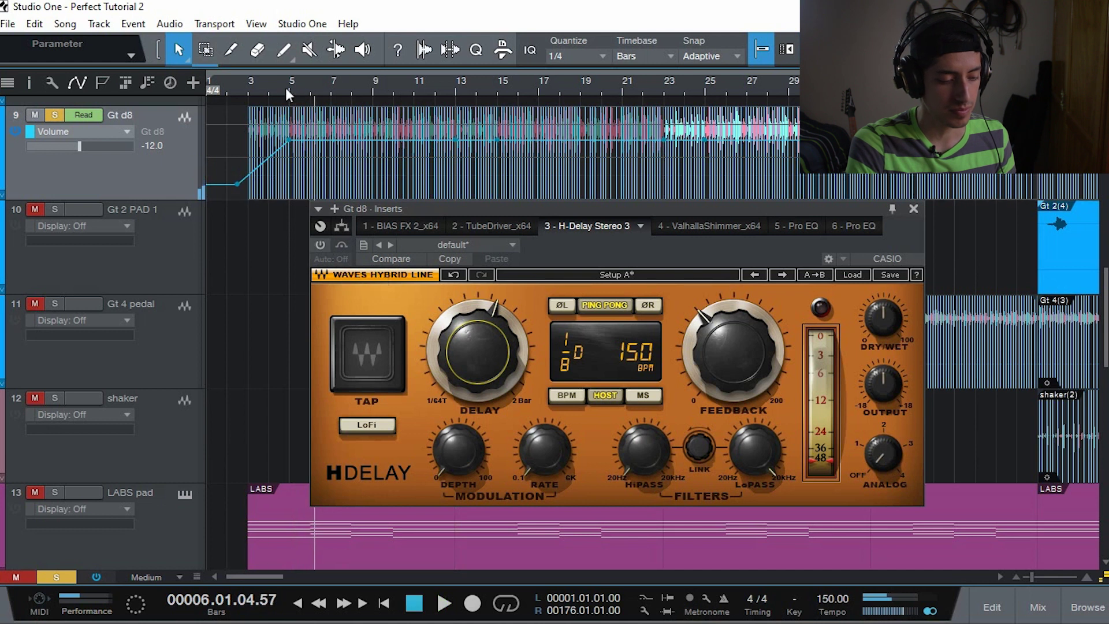
{"action": "left_click", "coordinate": [286, 86]}
{"action": "left_click", "coordinate": [324, 241]}
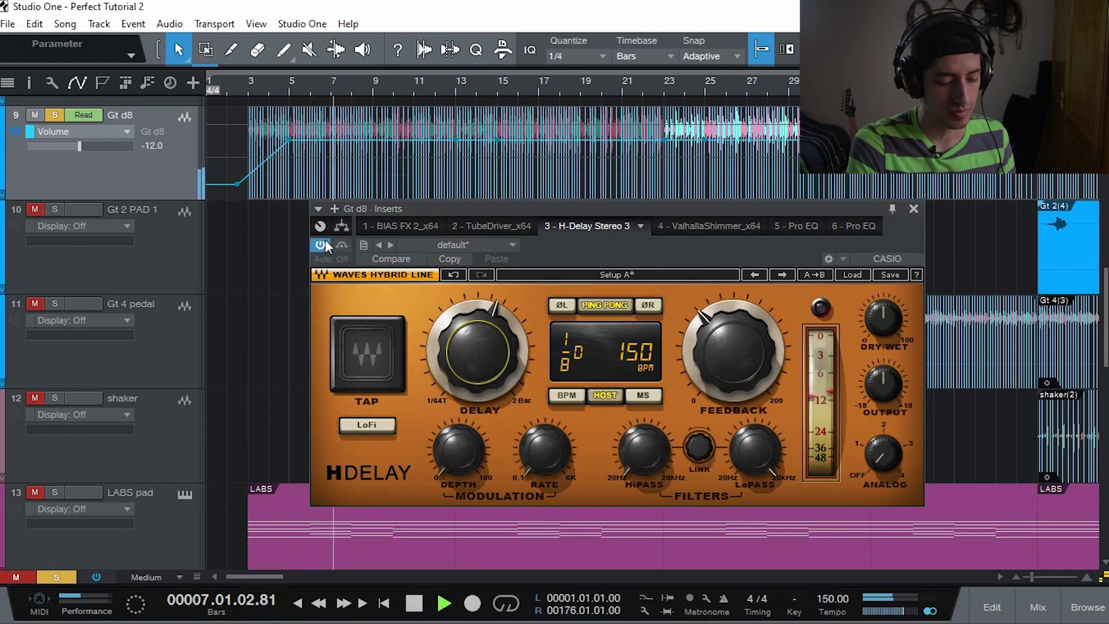
{"action": "left_click", "coordinate": [321, 245]}
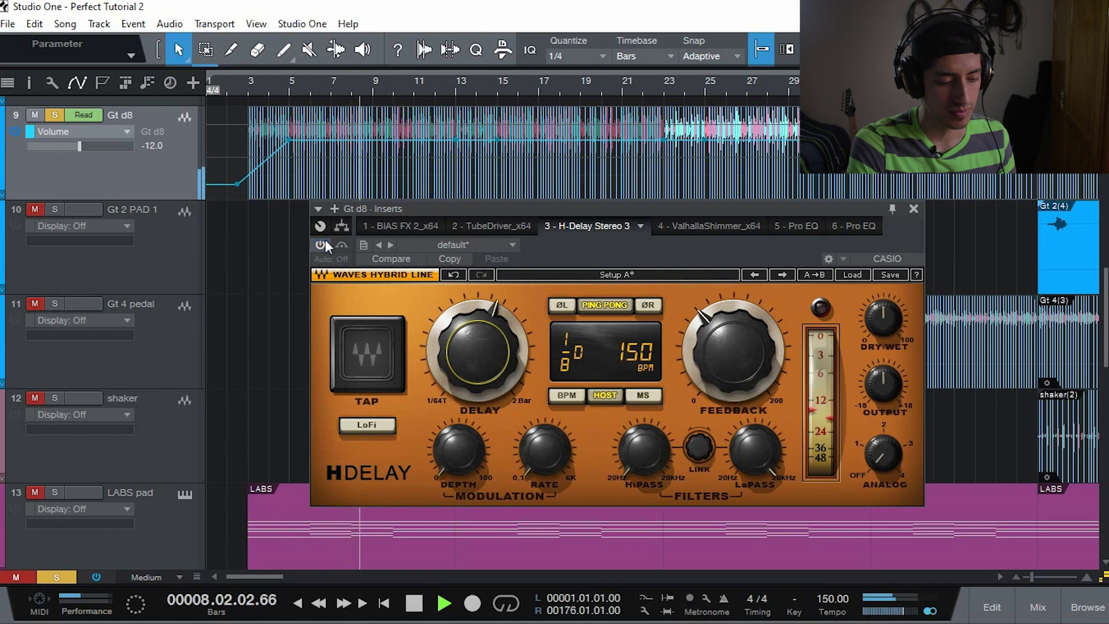
{"action": "key", "text": "space"}
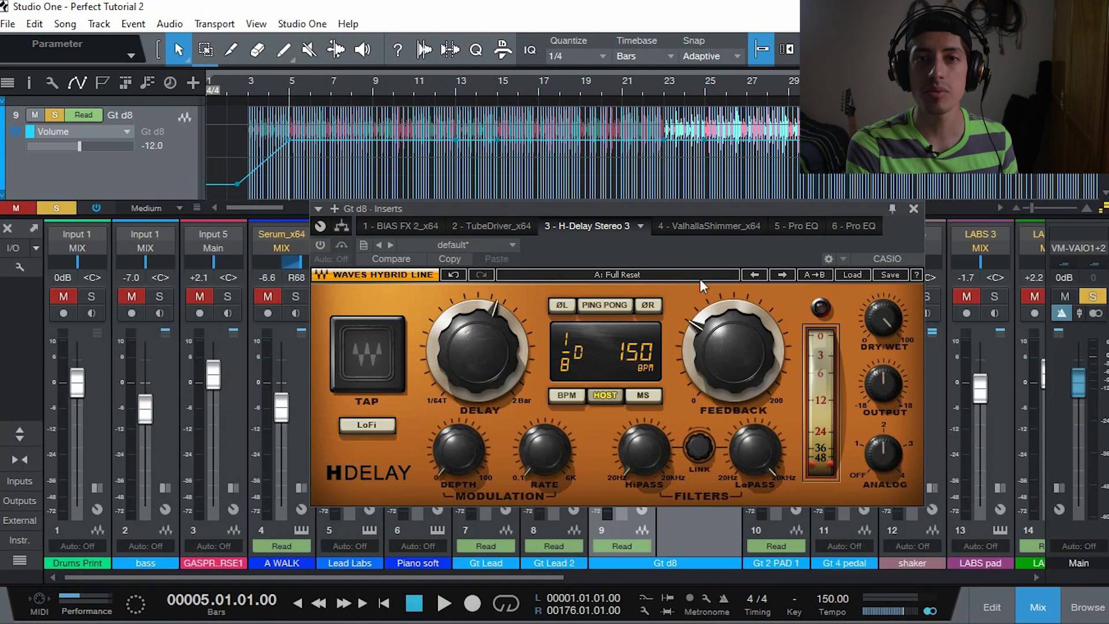
{"action": "left_click", "coordinate": [912, 208]}
- Add another H-Delay Stereo insert to Gt d8 and set its delay time to dotted 1/8
{"action": "left_click", "coordinate": [735, 230]}
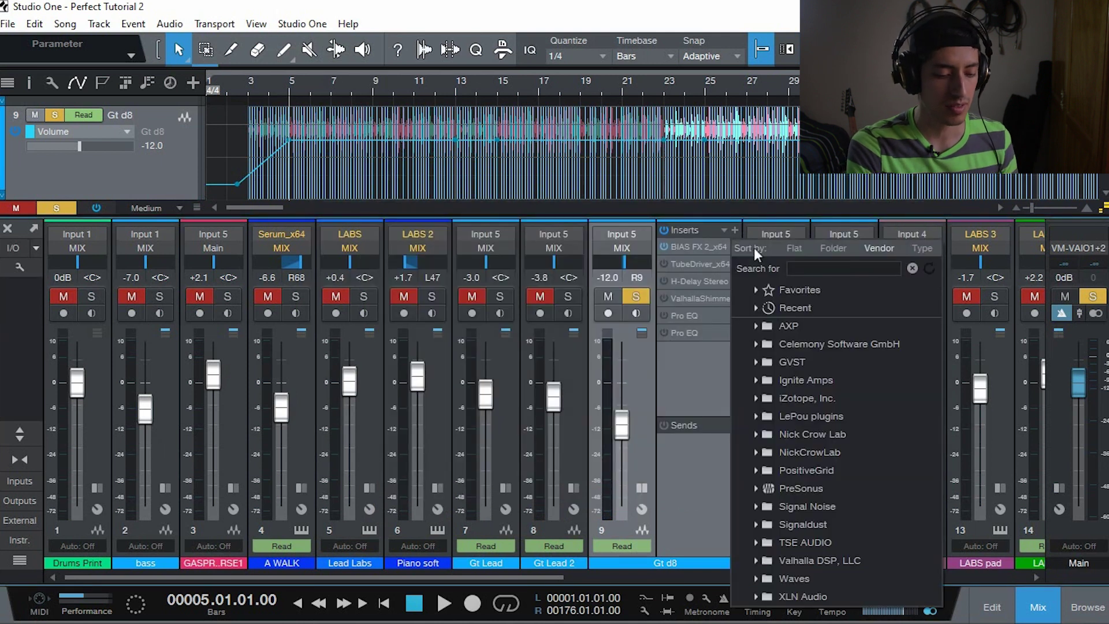
{"action": "left_click", "coordinate": [754, 248]}
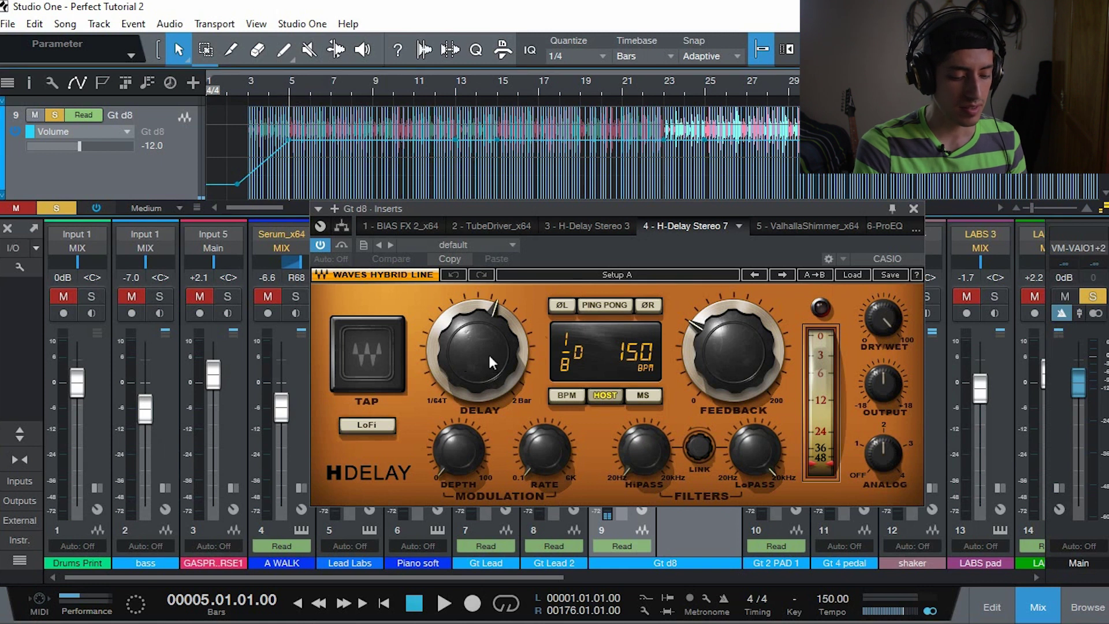
{"action": "left_click_drag", "start_coordinate": [477, 352], "coordinate": [493, 383]}
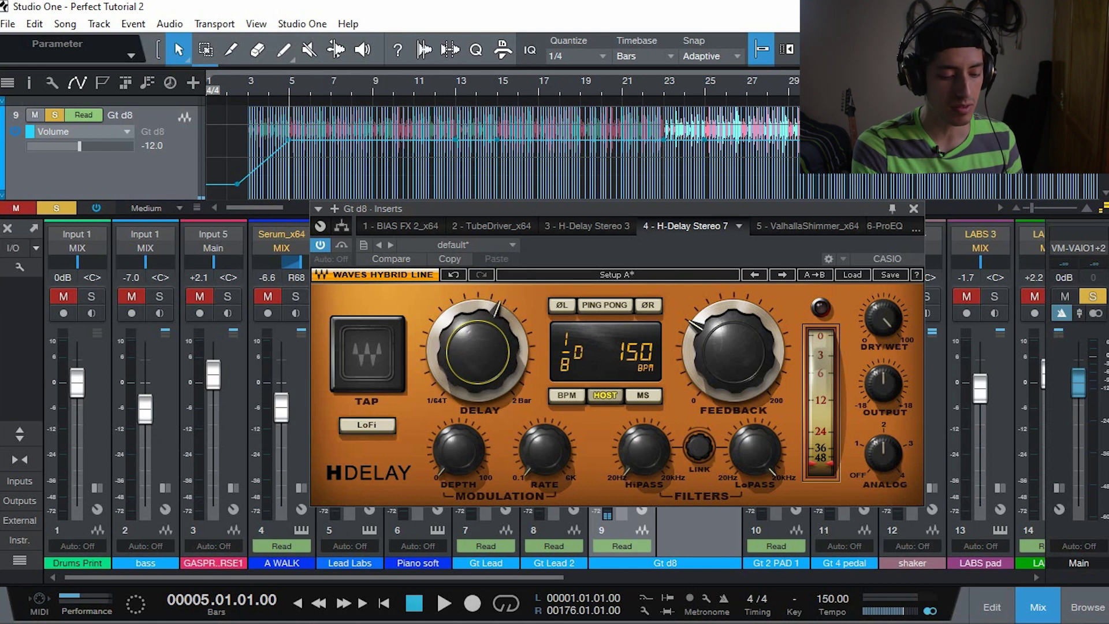
{"action": "key", "text": "space"}
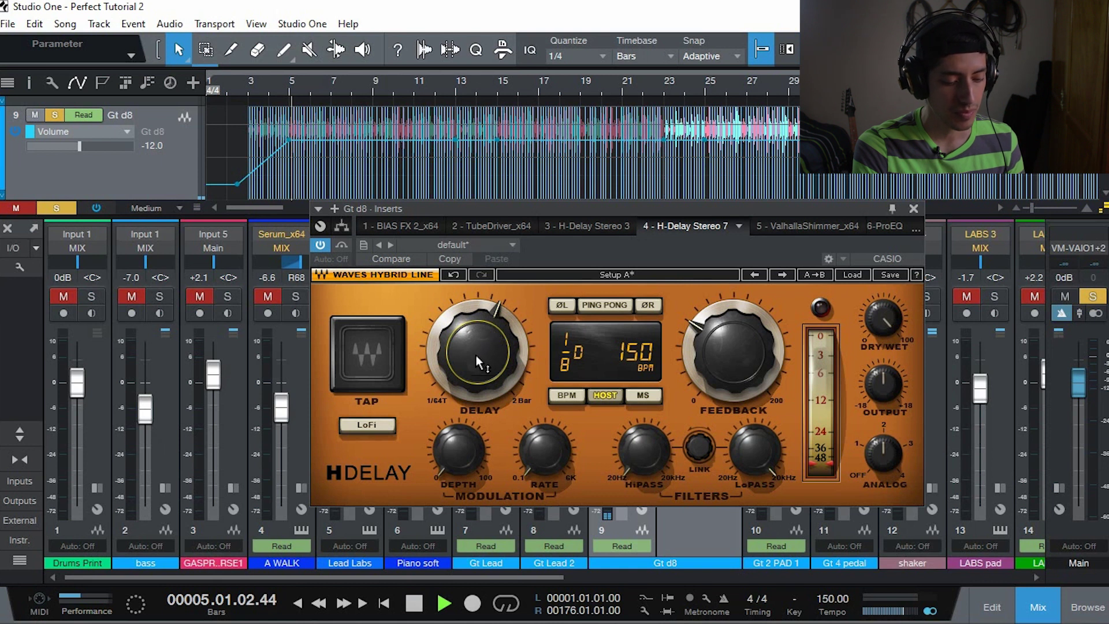
{"action": "mouse_move", "coordinate": [476, 355]}
{"action": "left_mouse_down"}
{"action": "mouse_move", "coordinate": [476, 342]}
{"action": "mouse_move", "coordinate": [476, 392]}
{"action": "mouse_move", "coordinate": [476, 340]}
{"action": "mouse_move", "coordinate": [473, 358]}
{"action": "left_mouse_up"}
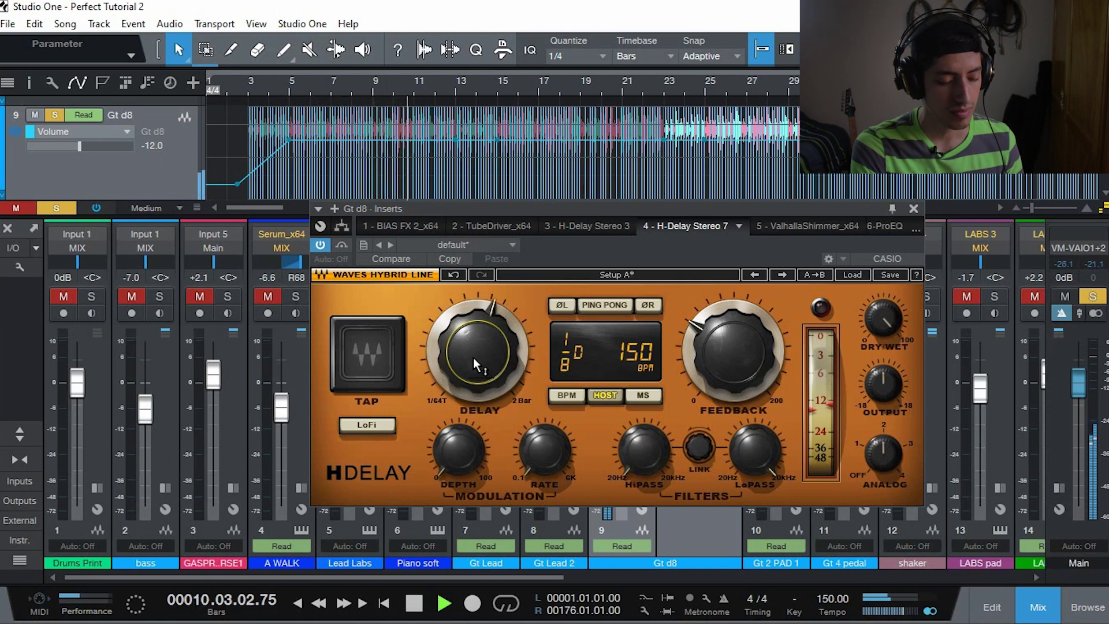
- Turn on the new H-Delay's PING PONG mode and drop its Dry/Wet from 100 to 50
{"action": "key", "text": "space"}
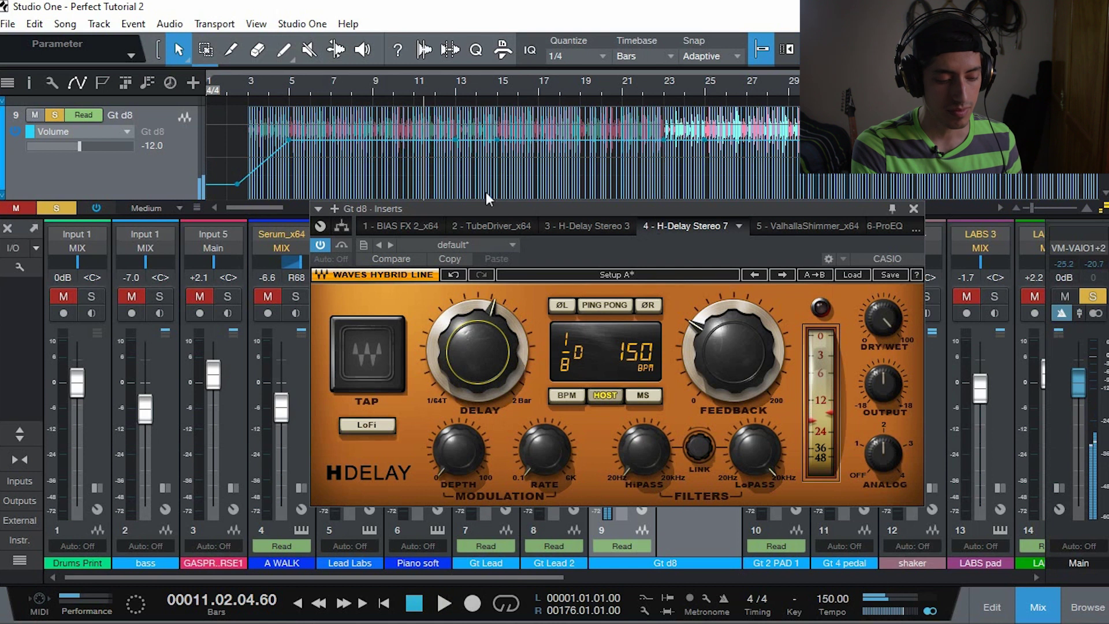
{"action": "left_click", "coordinate": [287, 88]}
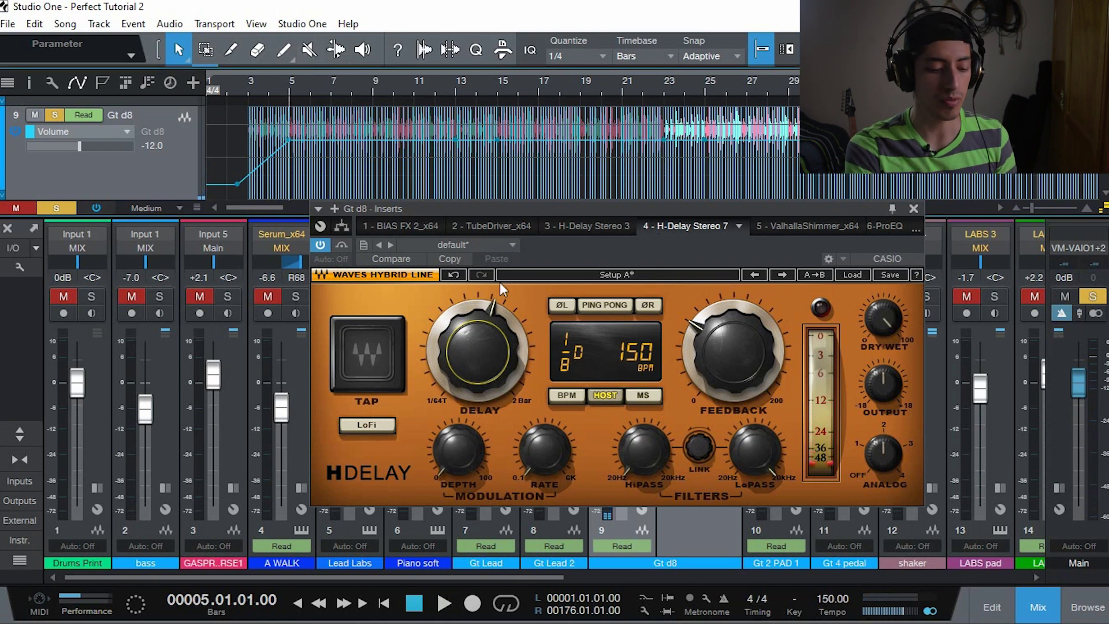
{"action": "left_click", "coordinate": [629, 303]}
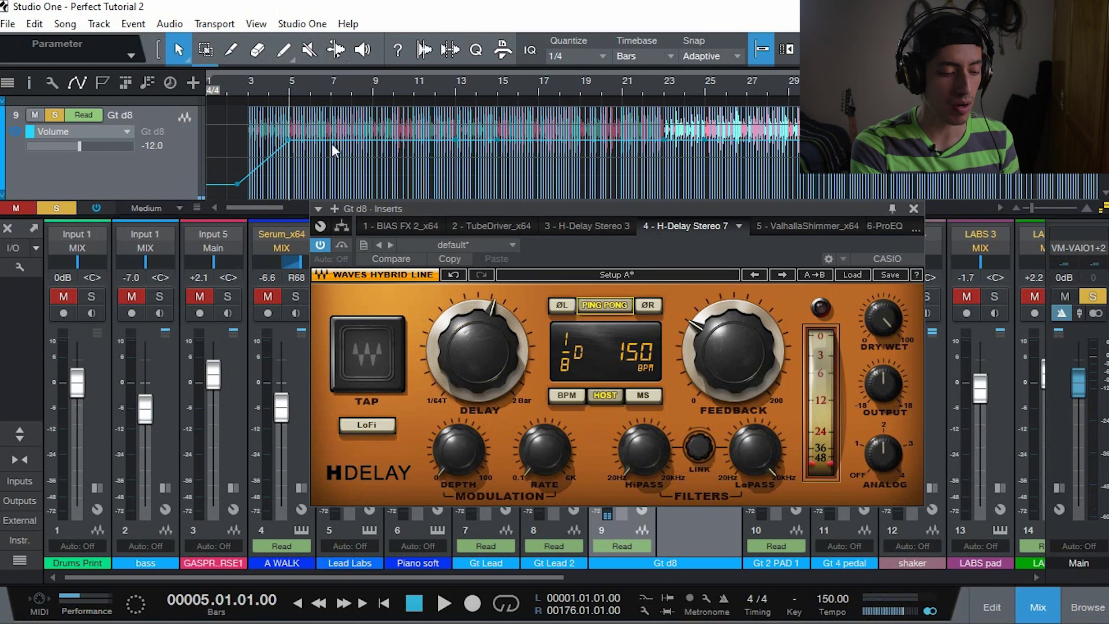
{"action": "key", "text": "space"}
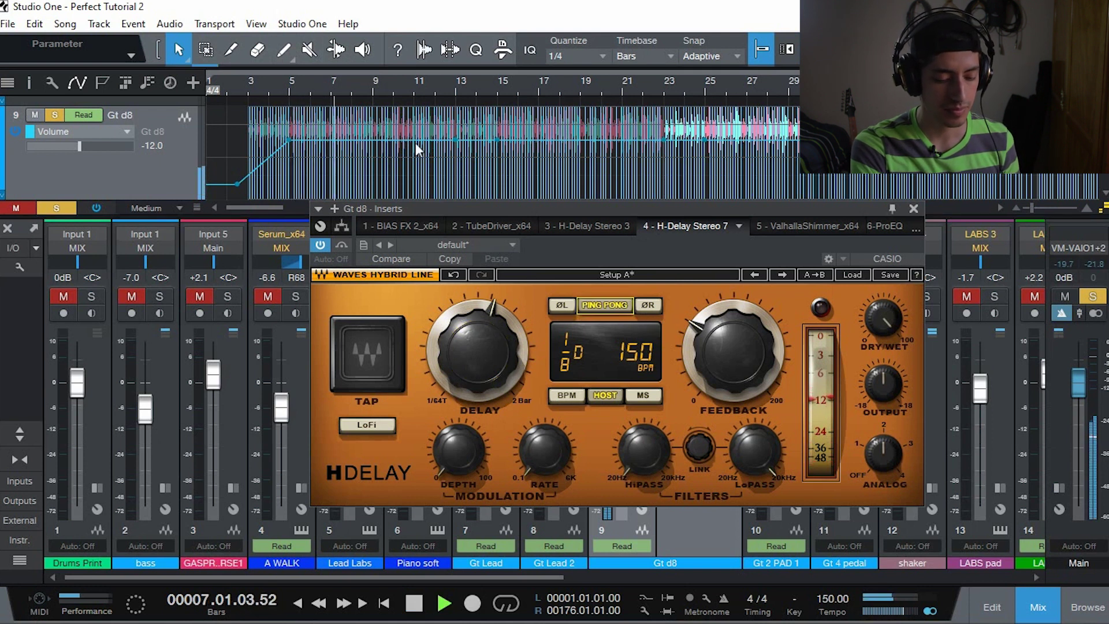
{"action": "key", "text": "space"}
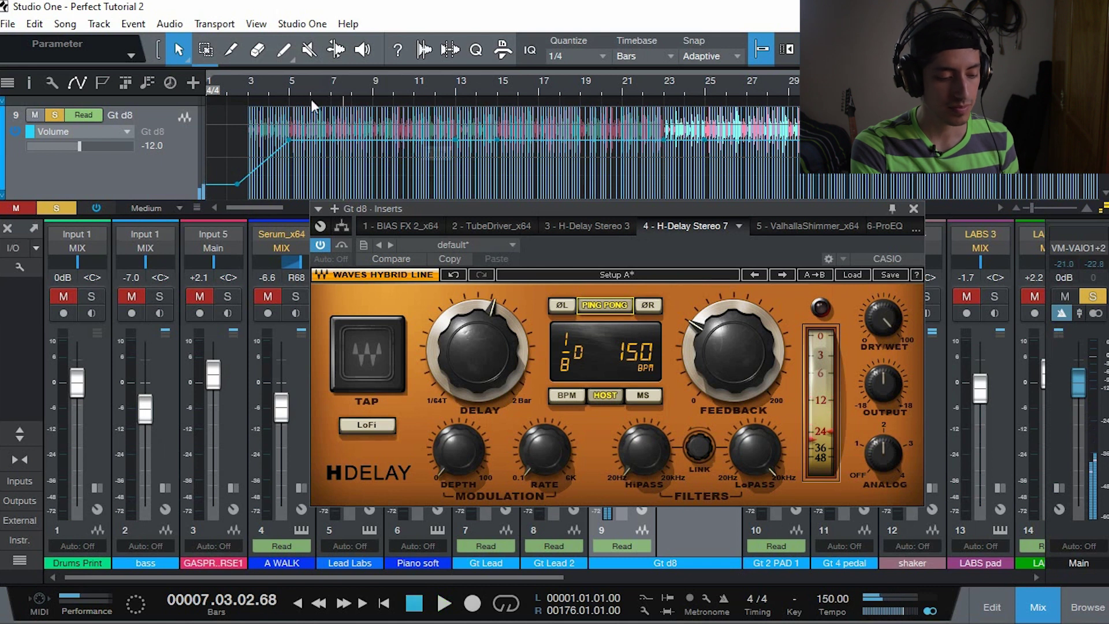
{"action": "left_click", "coordinate": [291, 84]}
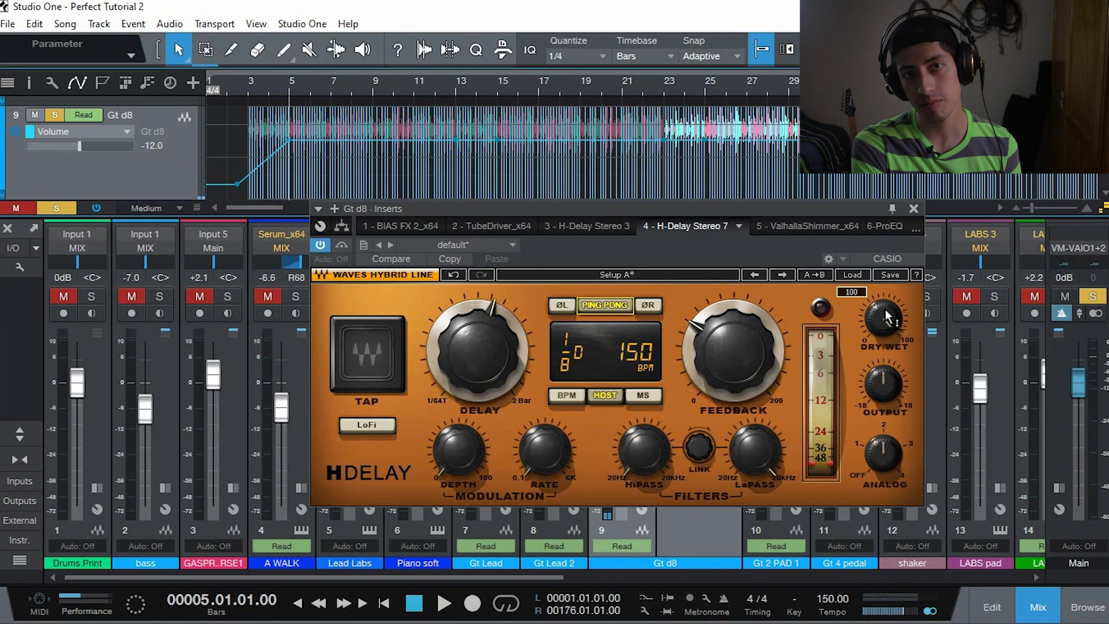
{"action": "left_click_drag", "start_coordinate": [894, 323], "coordinate": [894, 326]}
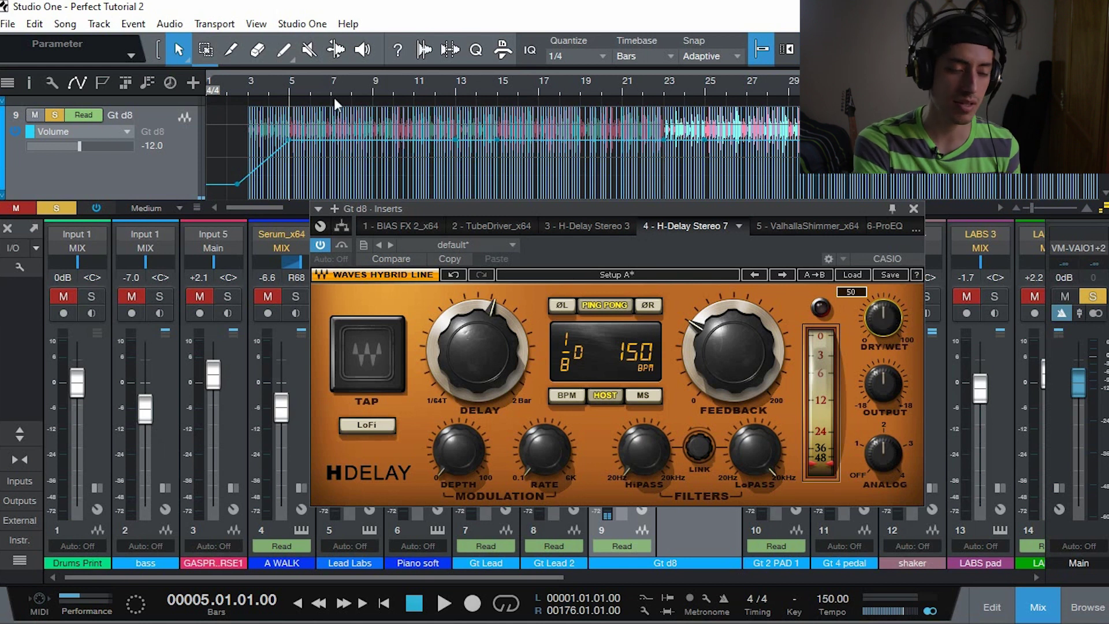
- Audition the delay from bar 5 and check its current feedback amount
{"action": "key", "text": "space"}
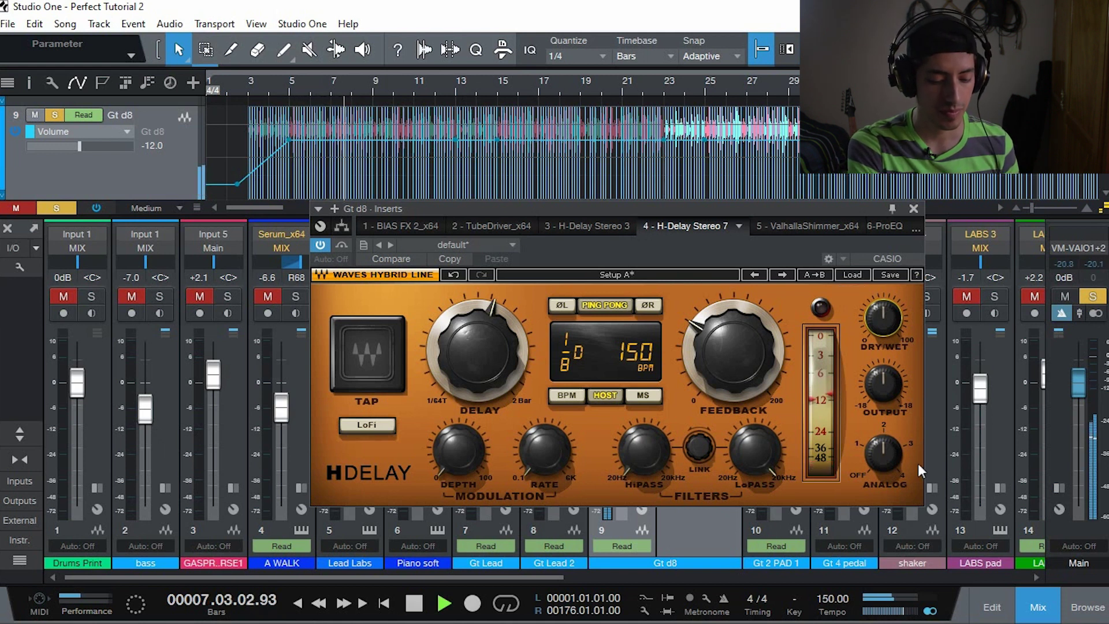
{"action": "key", "text": "space"}
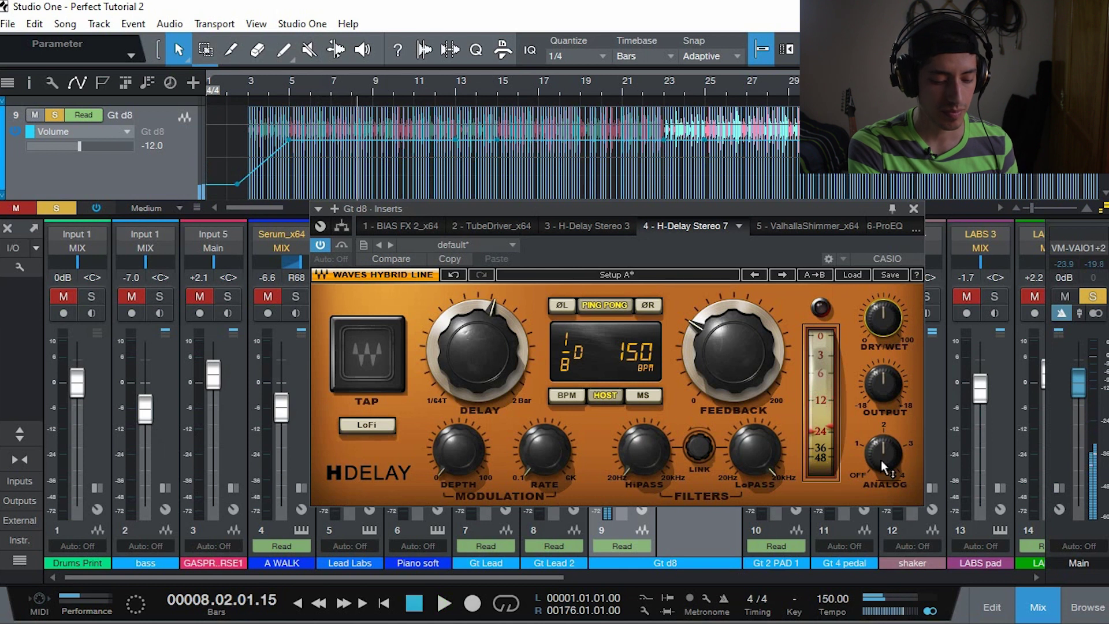
{"action": "left_click", "coordinate": [732, 352]}
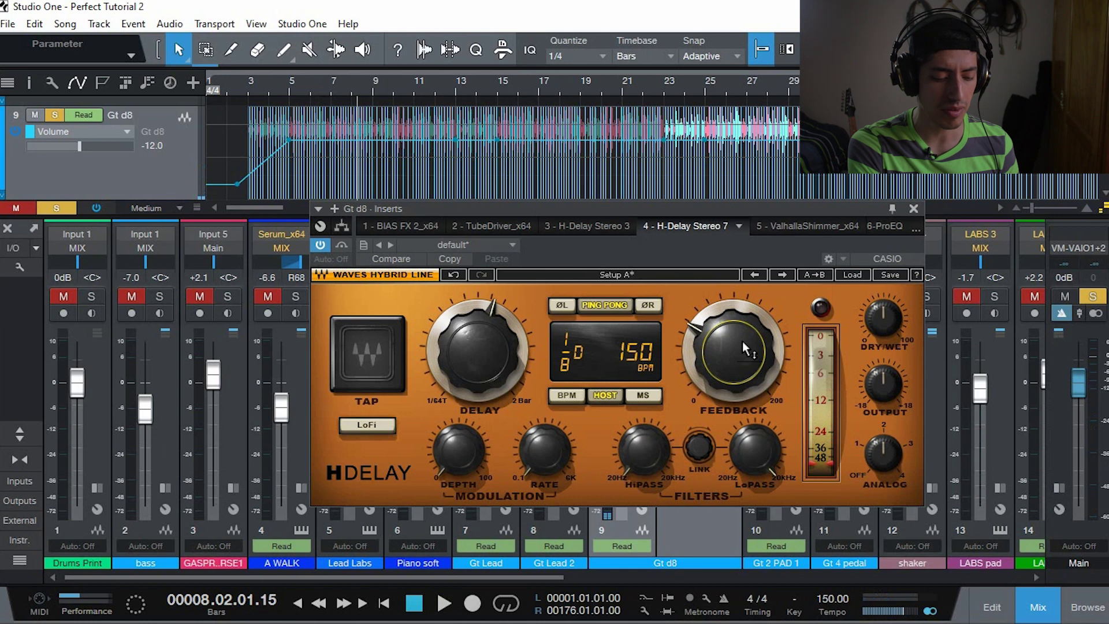
{"action": "key", "text": "space"}
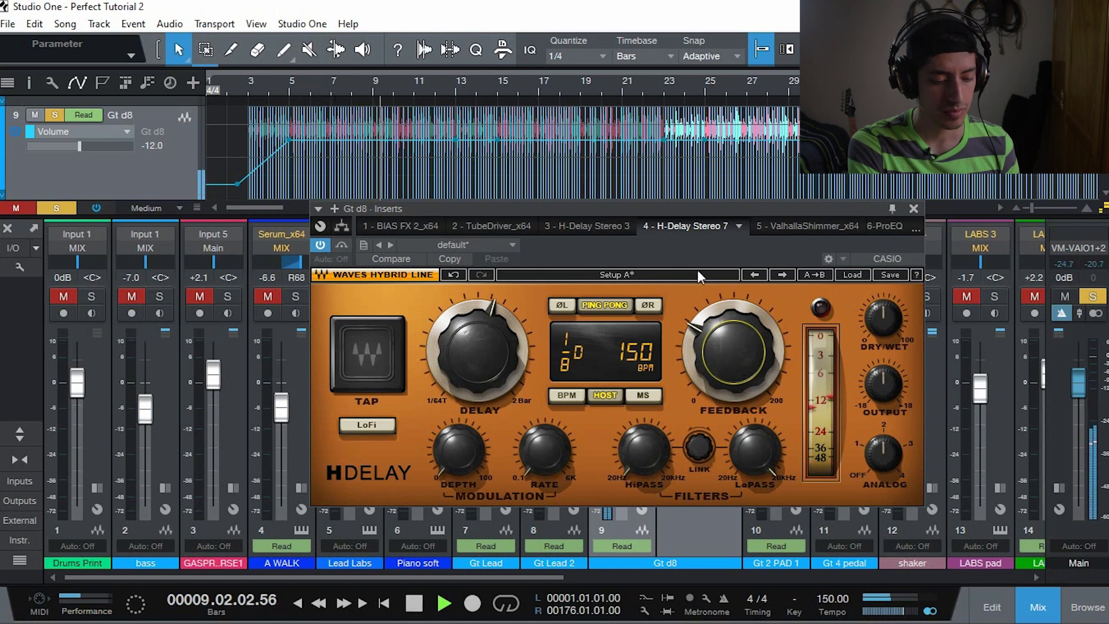
{"action": "key", "text": "space"}
{"action": "left_click", "coordinate": [292, 85]}
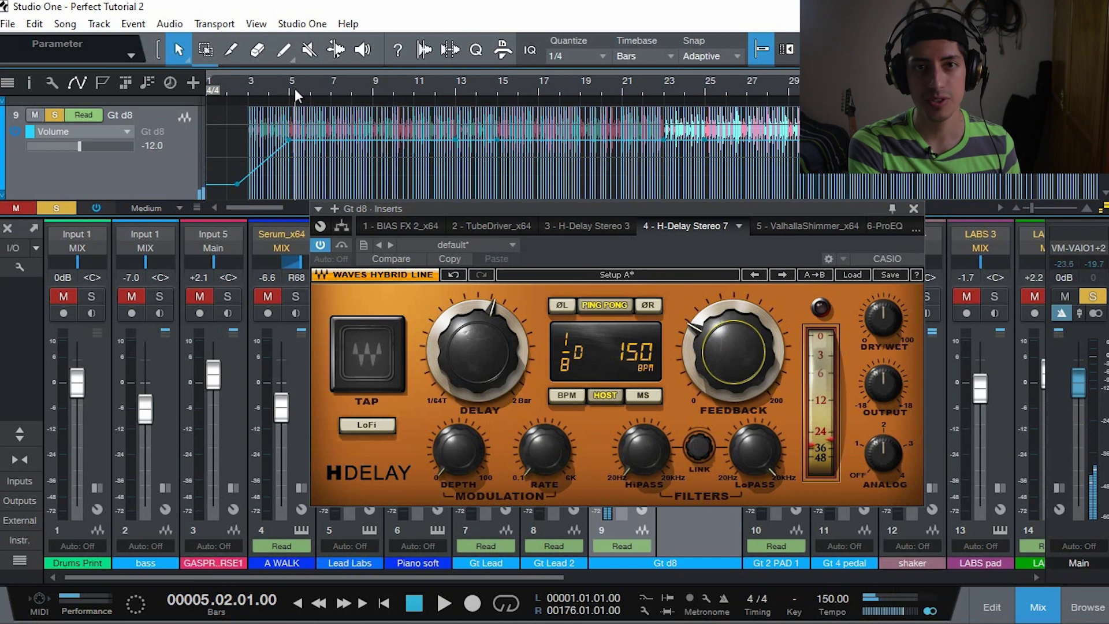
- Push the H-Delay feedback near maximum during playback, then settle it at 57
{"action": "mouse_move", "coordinate": [726, 387]}
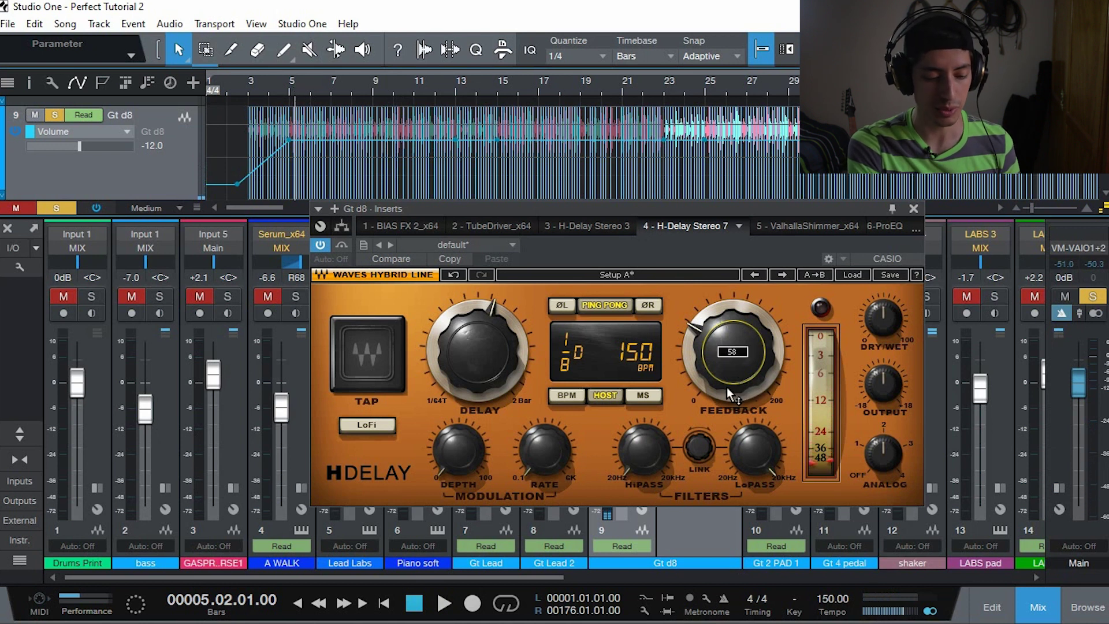
{"action": "key", "text": "space"}
{"action": "left_click_drag", "start_coordinate": [734, 391], "coordinate": [767, 405]}
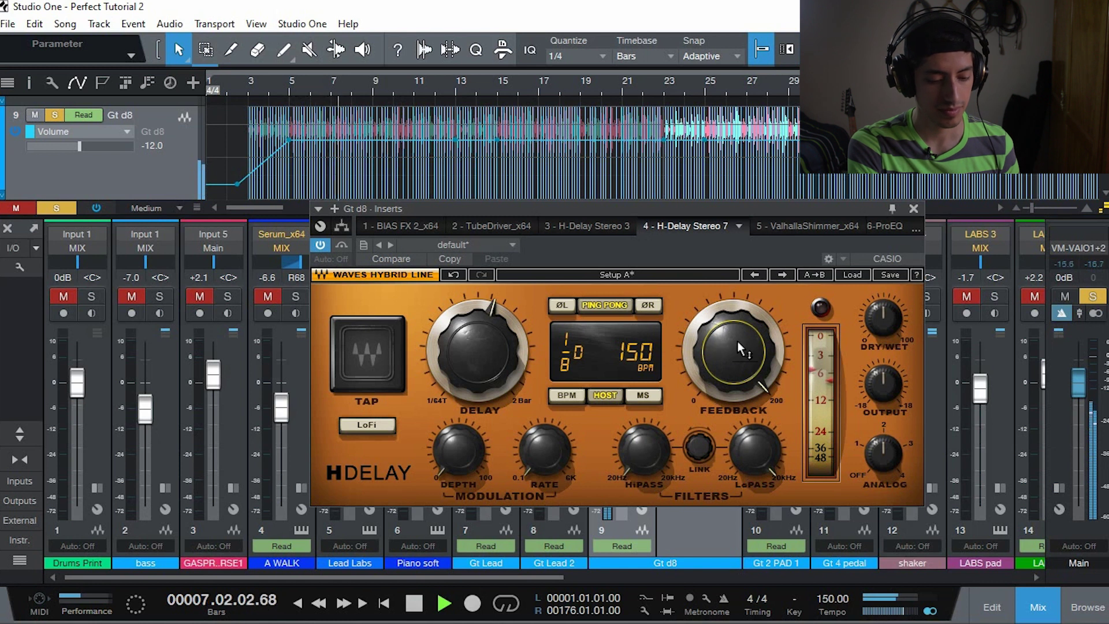
{"action": "mouse_move", "coordinate": [733, 340]}
{"action": "key", "text": "space"}
{"action": "left_click_drag", "start_coordinate": [731, 341], "coordinate": [695, 326]}
- Turn the HiPass filter to Off and move the plugin window down and left
{"action": "mouse_move", "coordinate": [453, 449]}
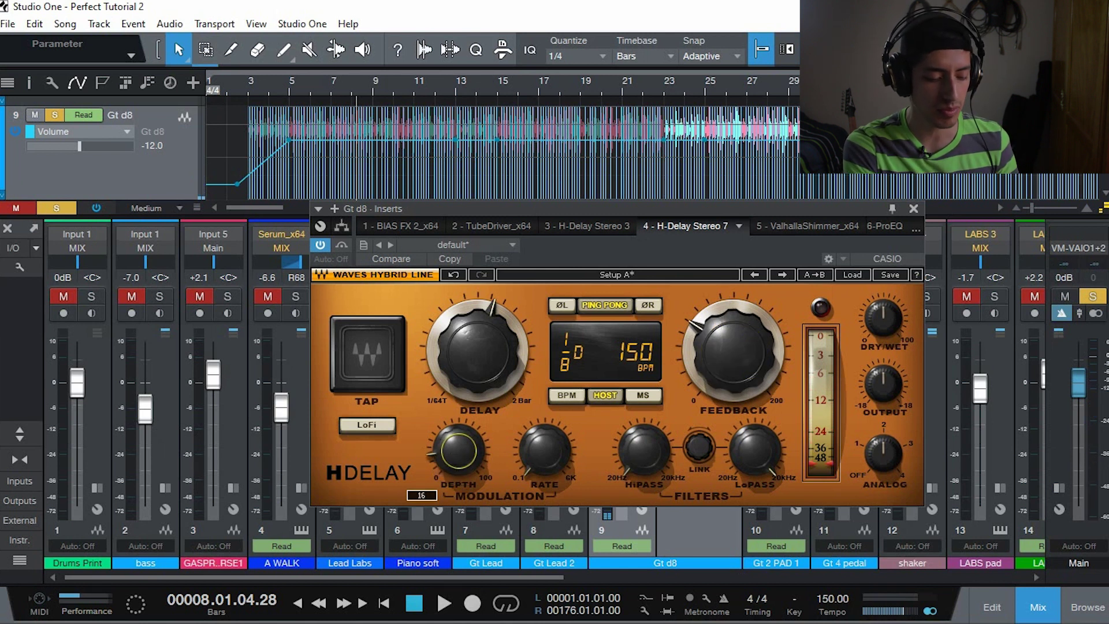
{"action": "mouse_move", "coordinate": [651, 455]}
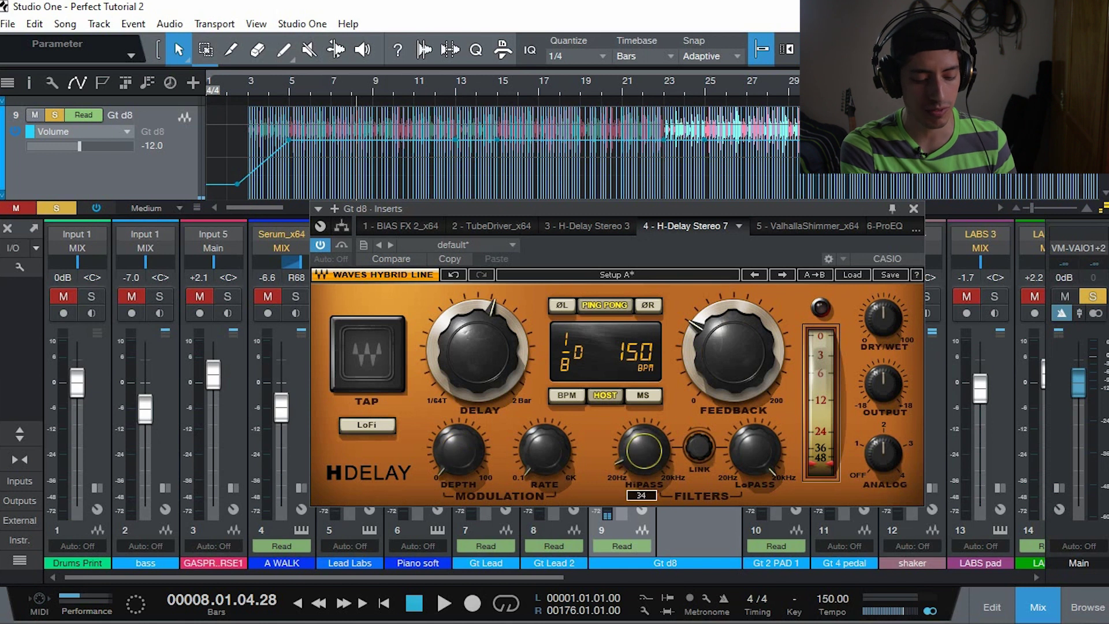
{"action": "scroll", "coordinate": [647, 452], "scroll_direction": "down", "scroll_amount": 3}
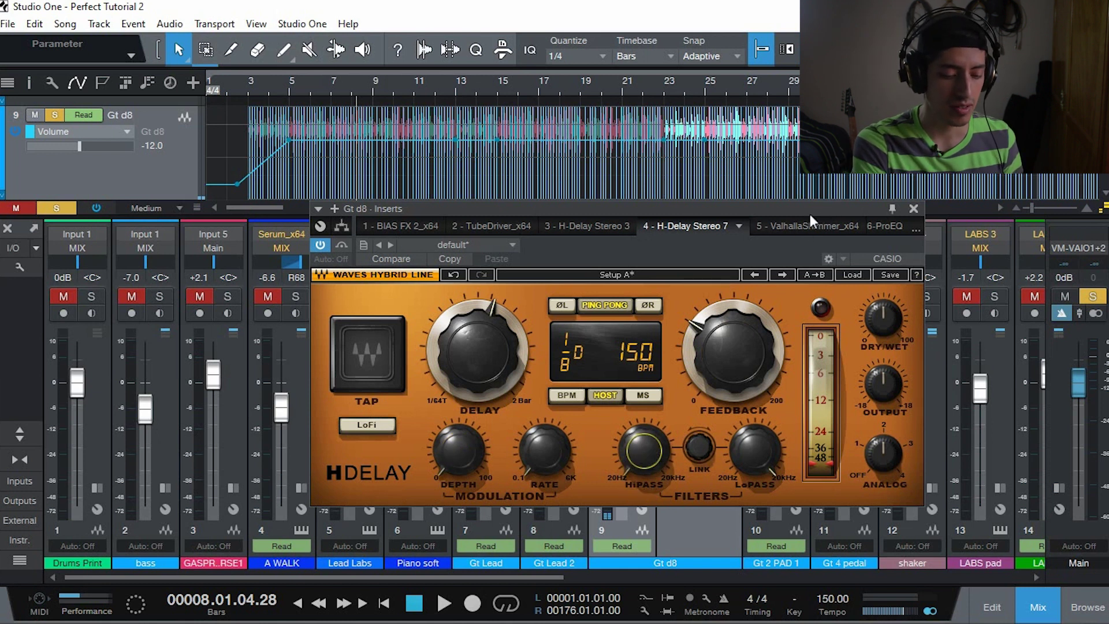
{"action": "left_click_drag", "start_coordinate": [809, 213], "coordinate": [751, 241]}
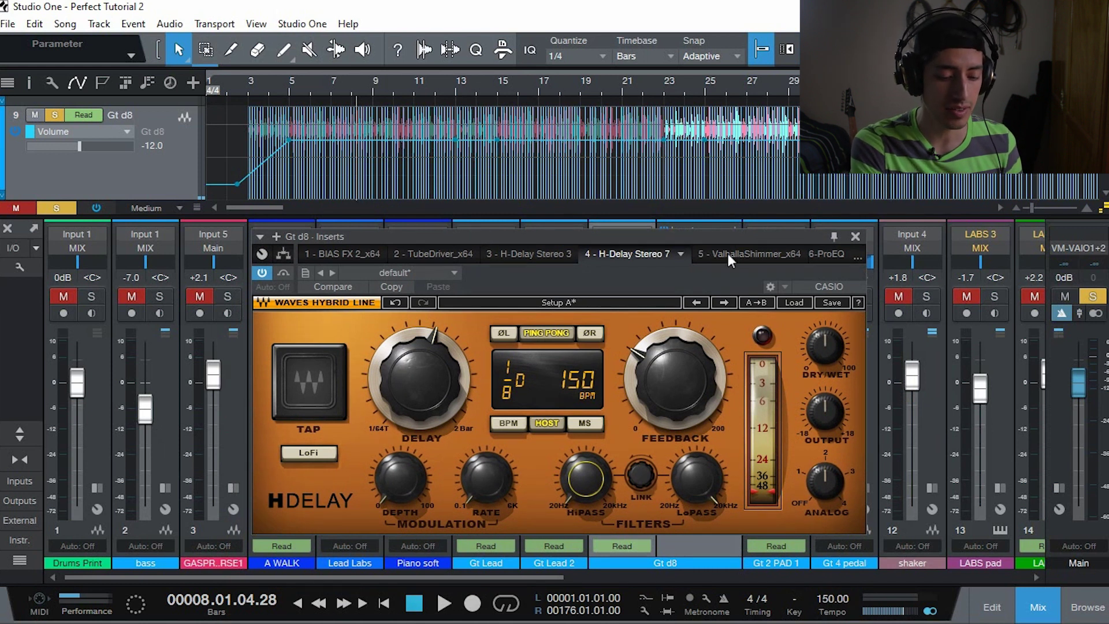
- Open the 5 - ValhallaShimmer_x64 insert and toggle it off and on while playing from bar 5
{"action": "left_click", "coordinate": [728, 254]}
{"action": "left_click", "coordinate": [290, 84]}
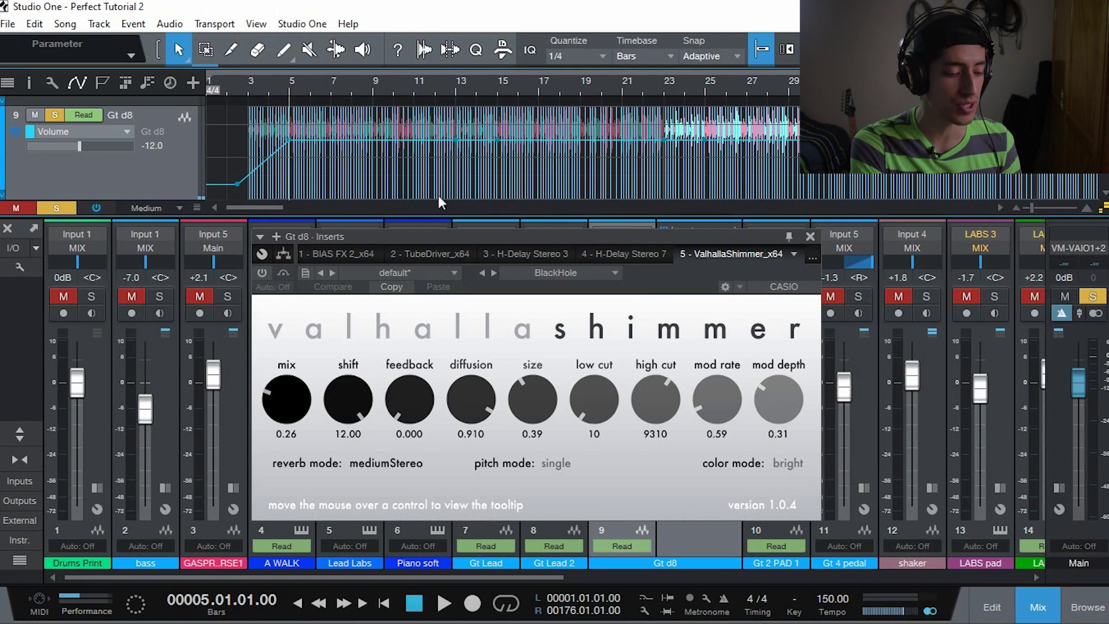
{"action": "left_click_drag", "start_coordinate": [570, 233], "coordinate": [623, 230]}
{"action": "key", "text": "space"}
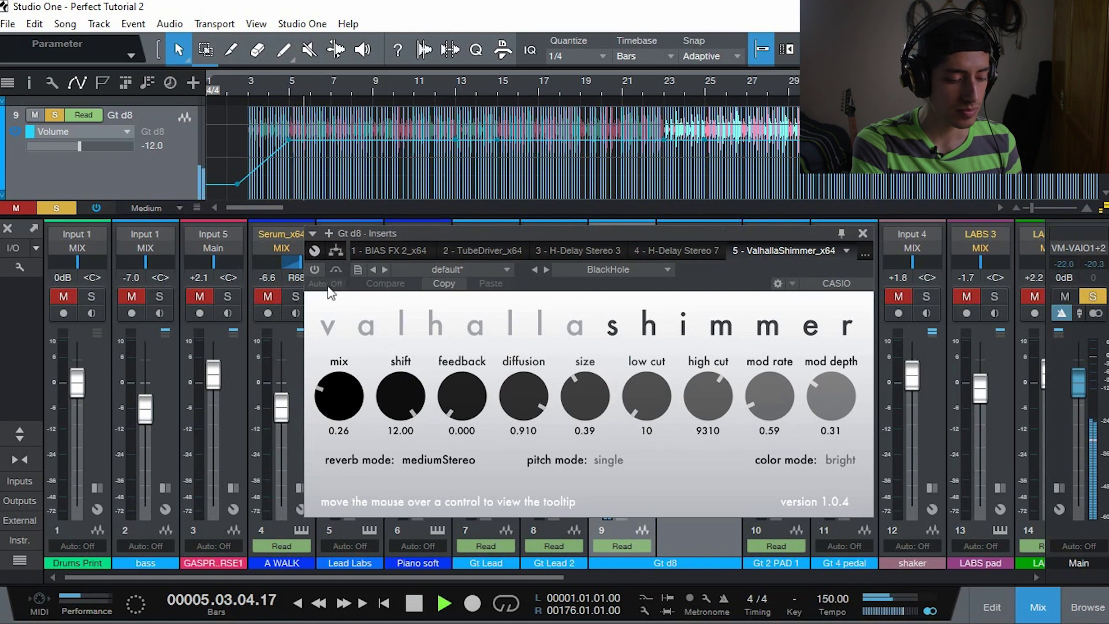
{"action": "left_click", "coordinate": [315, 269]}
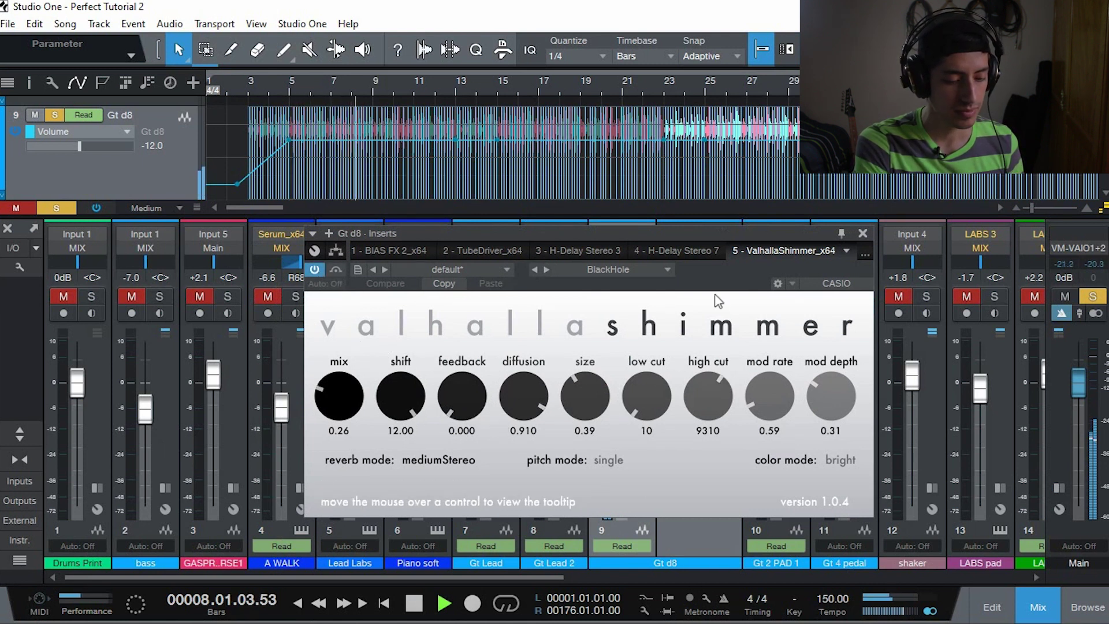
{"action": "left_click", "coordinate": [314, 269]}
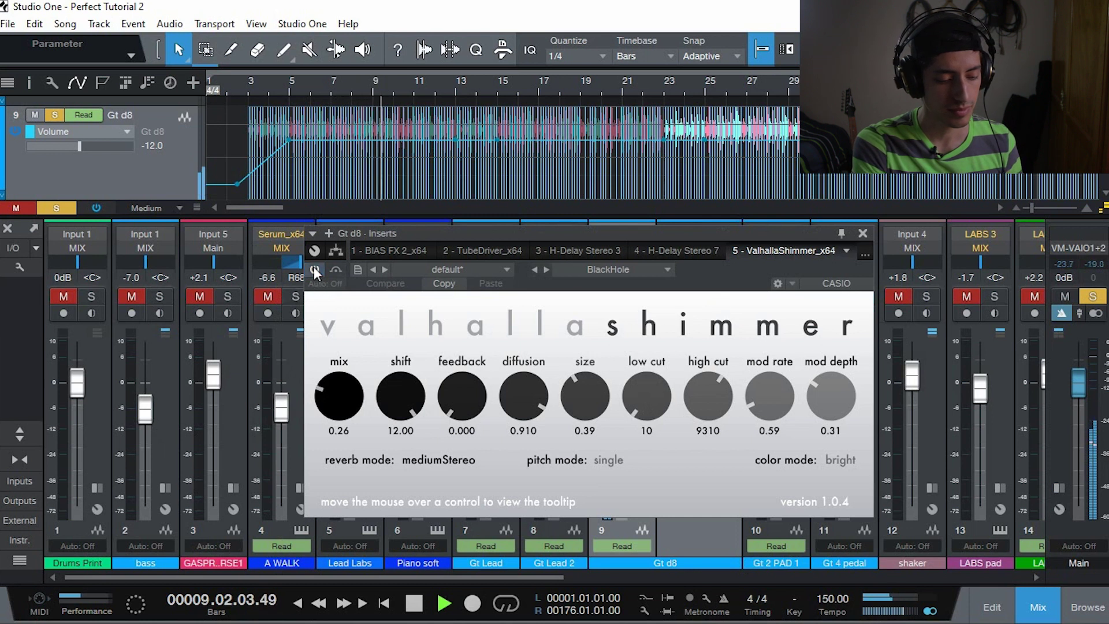
{"action": "left_click", "coordinate": [314, 269]}
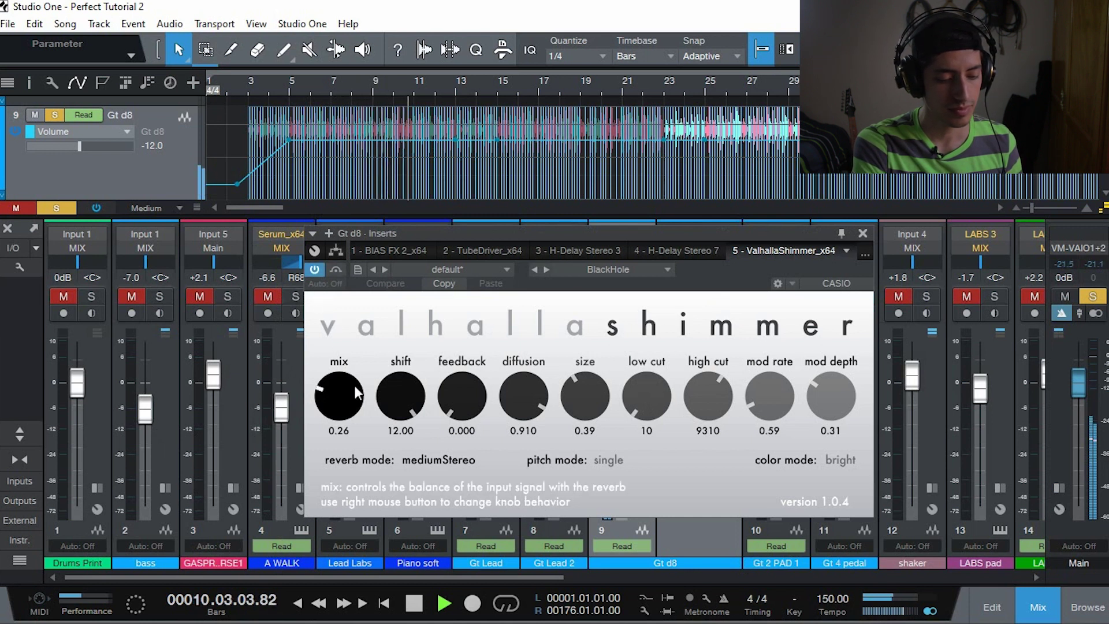
{"action": "key", "text": "space"}
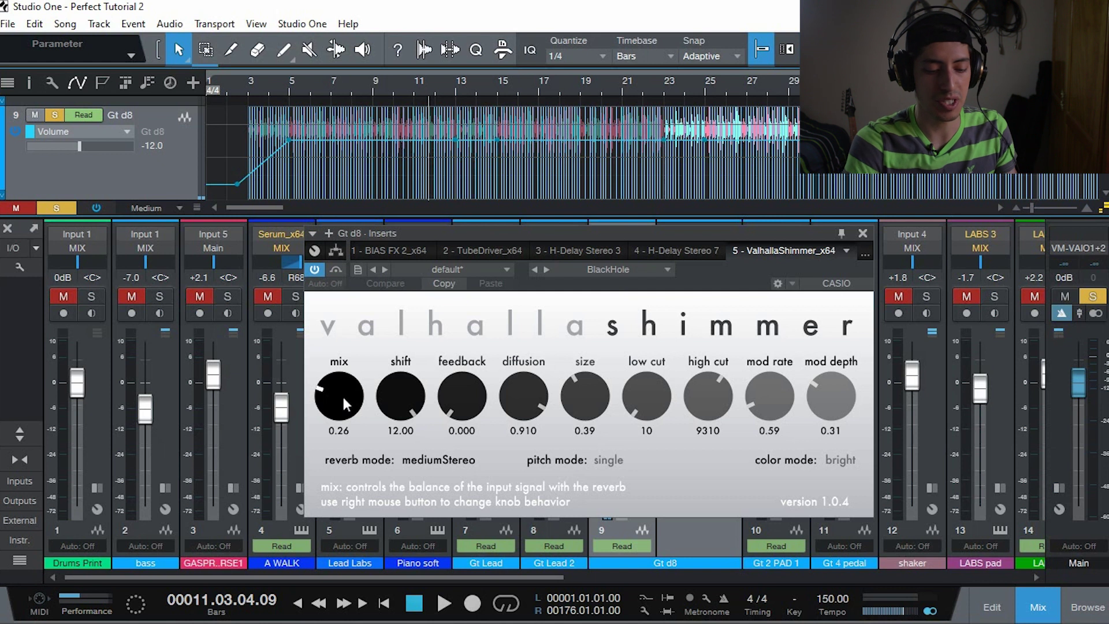
- Close Shimmer and switch on the first Pro EQ insert on Gt d8
{"action": "left_click", "coordinate": [862, 233]}
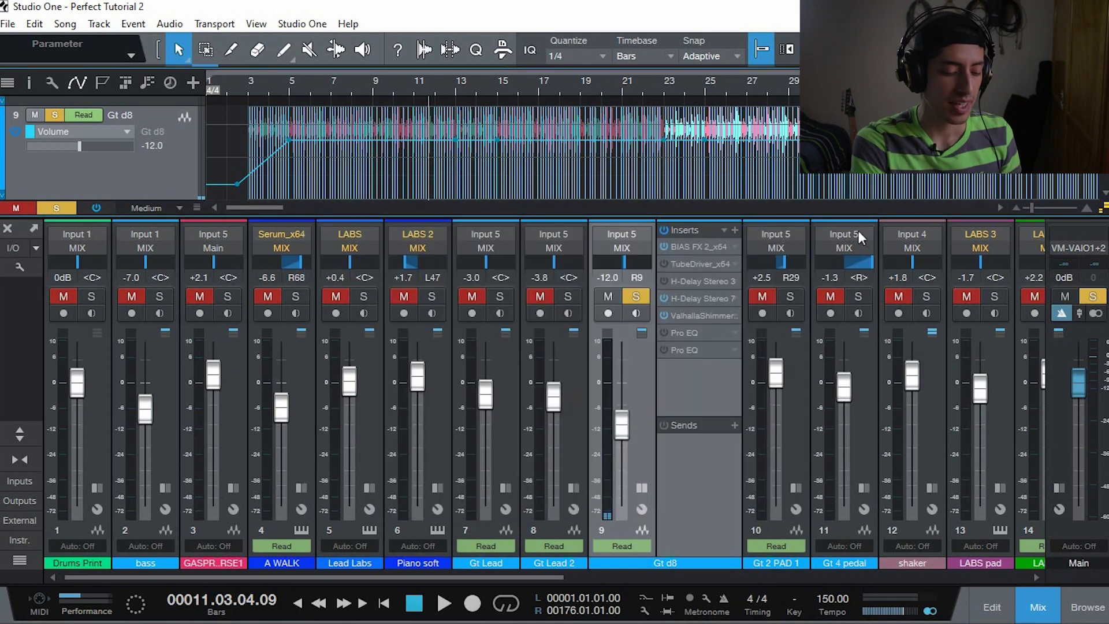
{"action": "left_click", "coordinate": [703, 332]}
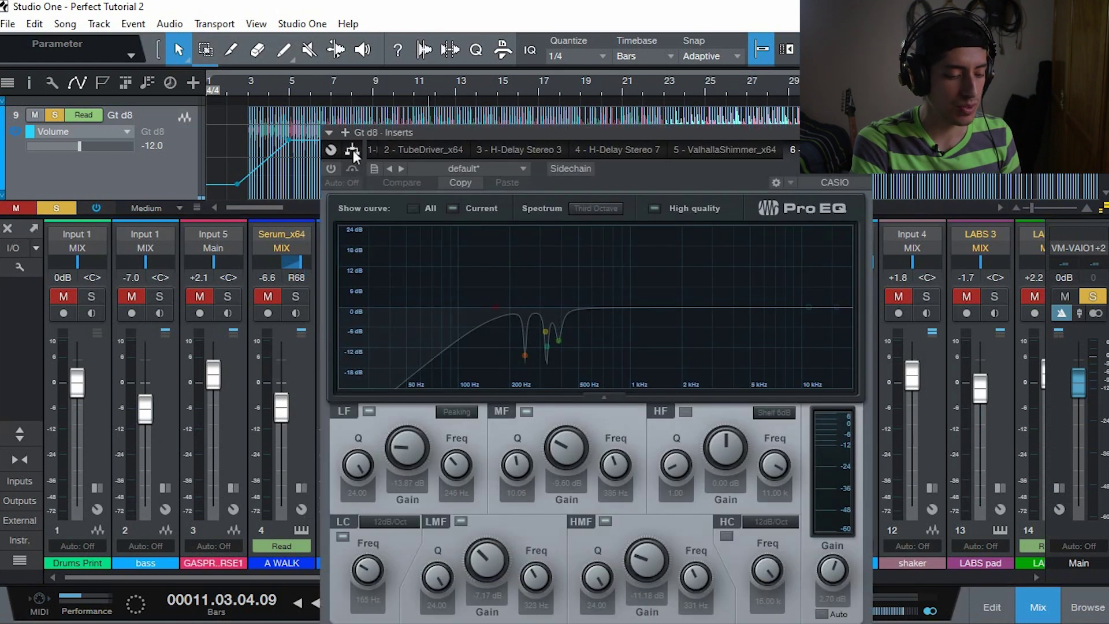
{"action": "left_click", "coordinate": [331, 168]}
{"action": "left_click", "coordinate": [864, 132]}
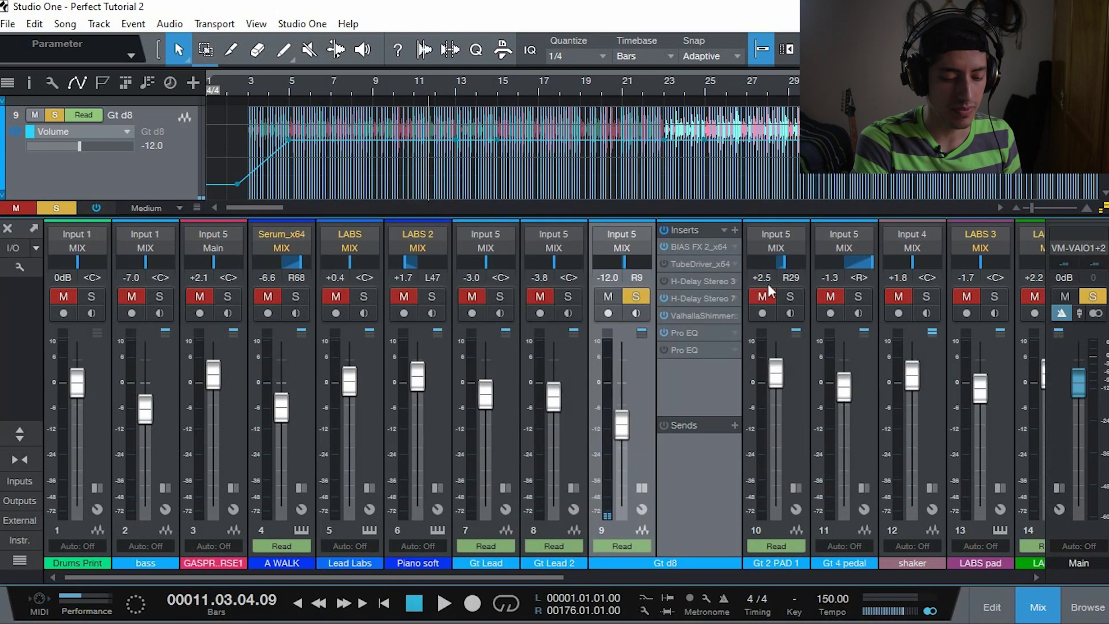
- Switch on the second Pro EQ, then recheck the first Pro EQ's curve and close it
{"action": "left_click", "coordinate": [704, 346]}
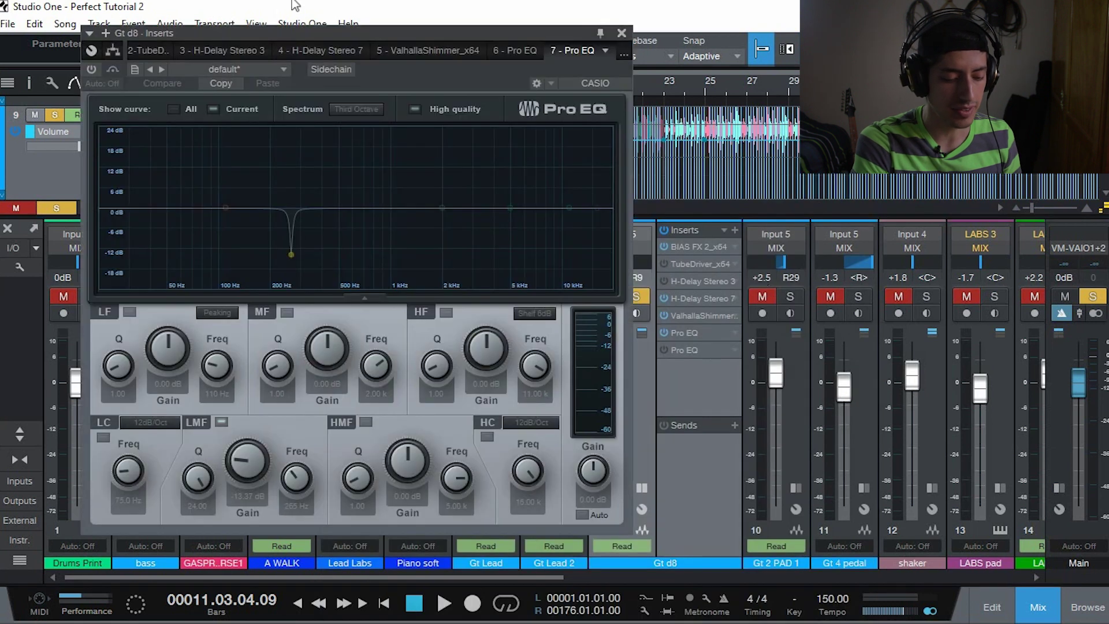
{"action": "left_click", "coordinate": [91, 69]}
{"action": "left_click", "coordinate": [621, 33]}
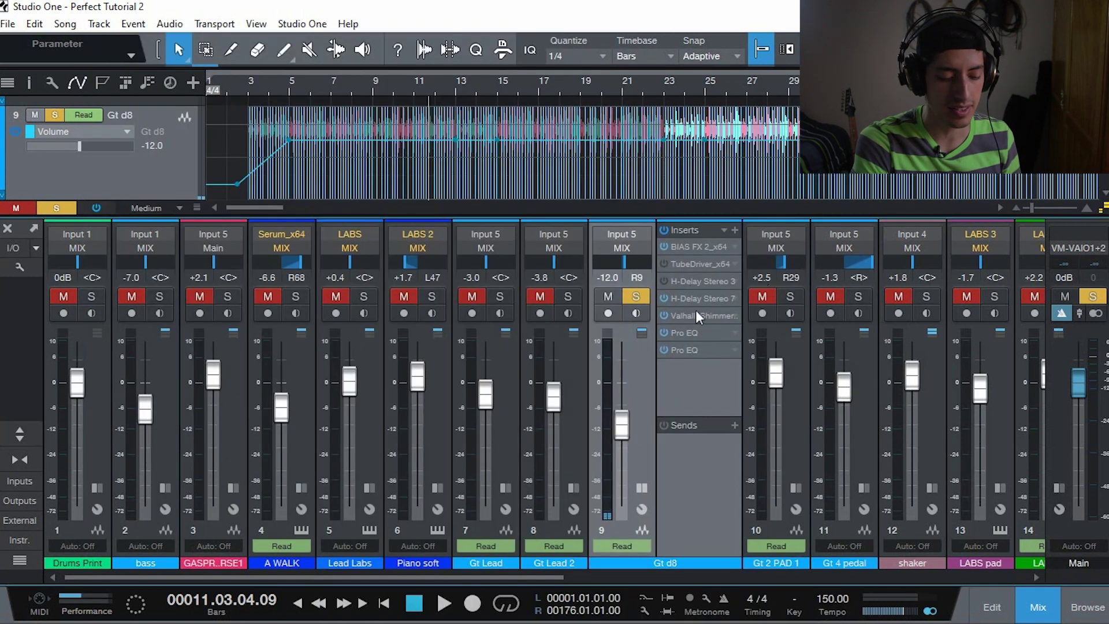
{"action": "left_click", "coordinate": [705, 332]}
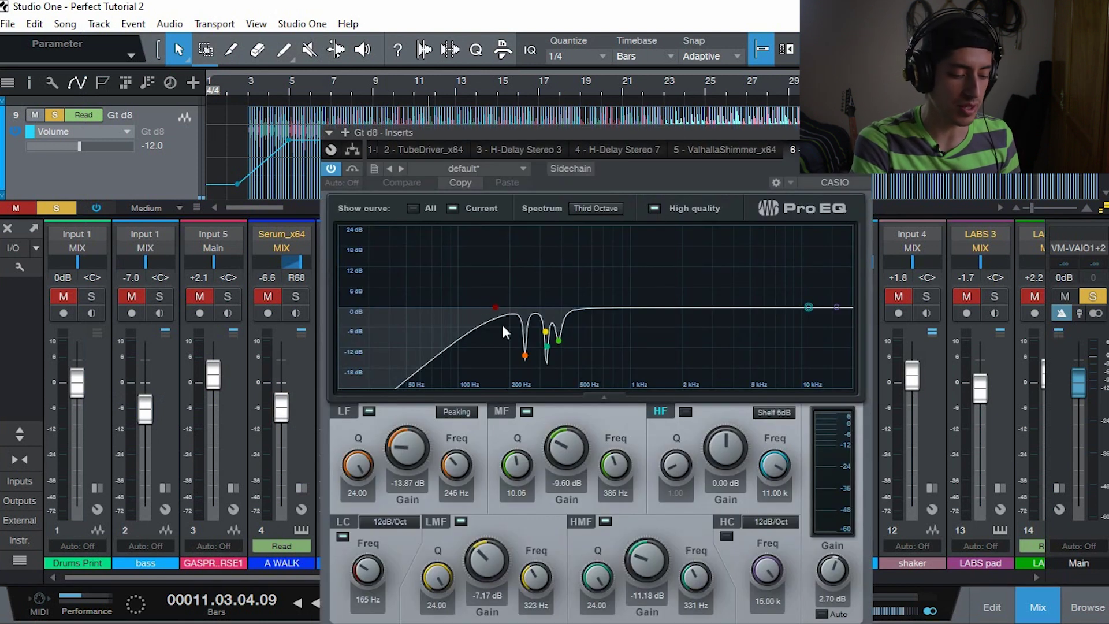
{"action": "left_click", "coordinate": [286, 84]}
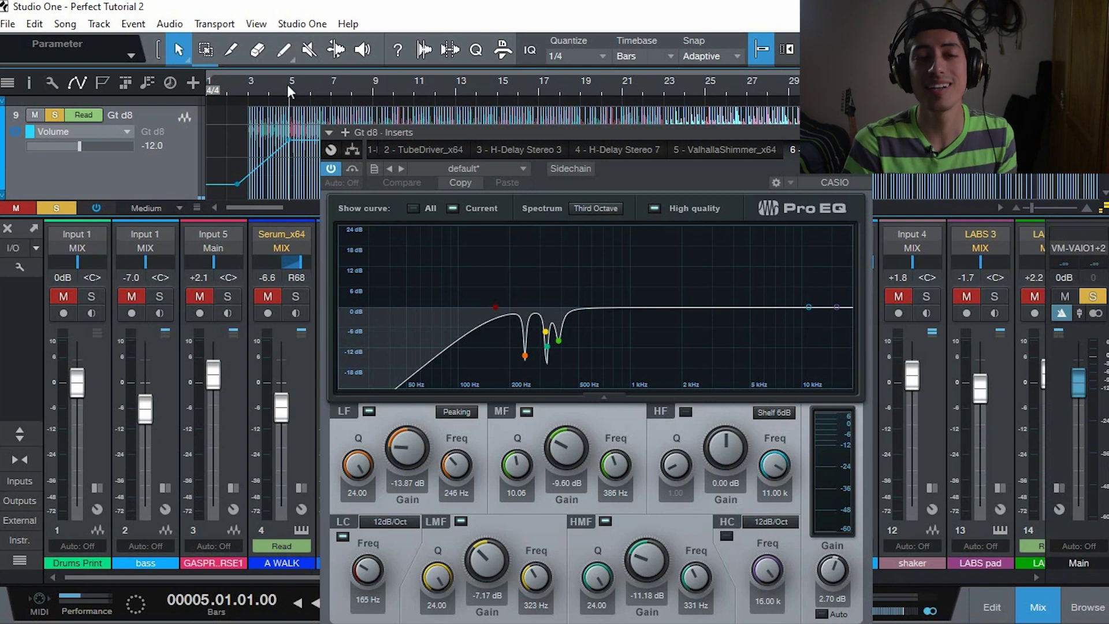
{"action": "key", "text": "Escape"}
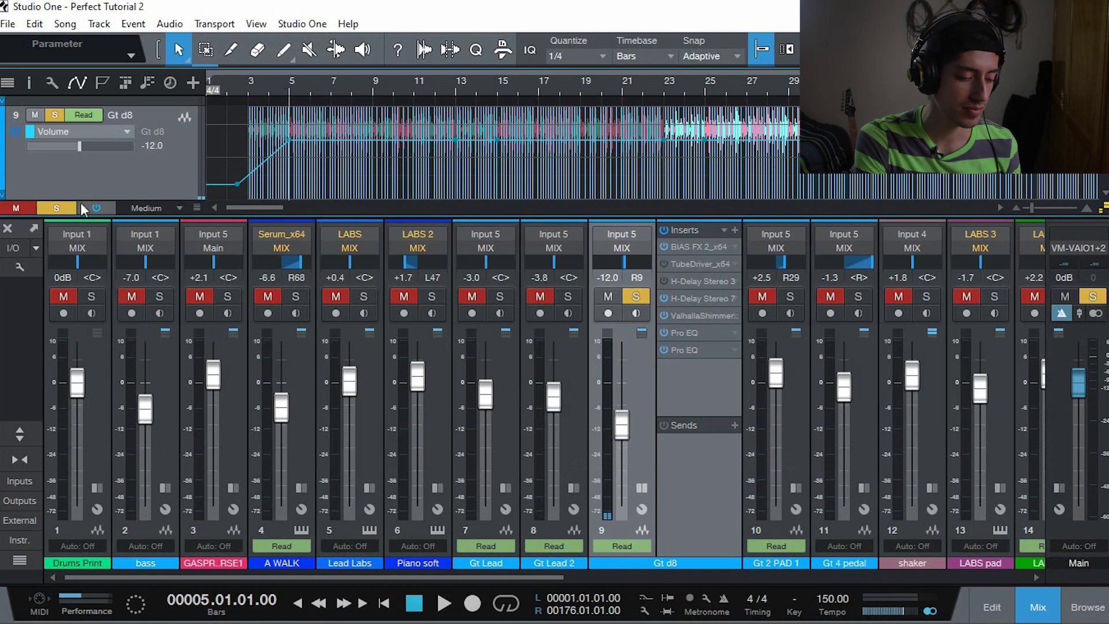
- Play from bar 5, bypassing and re-enabling all Gt d8 inserts twice, ending with effects on
{"action": "key", "text": "space"}
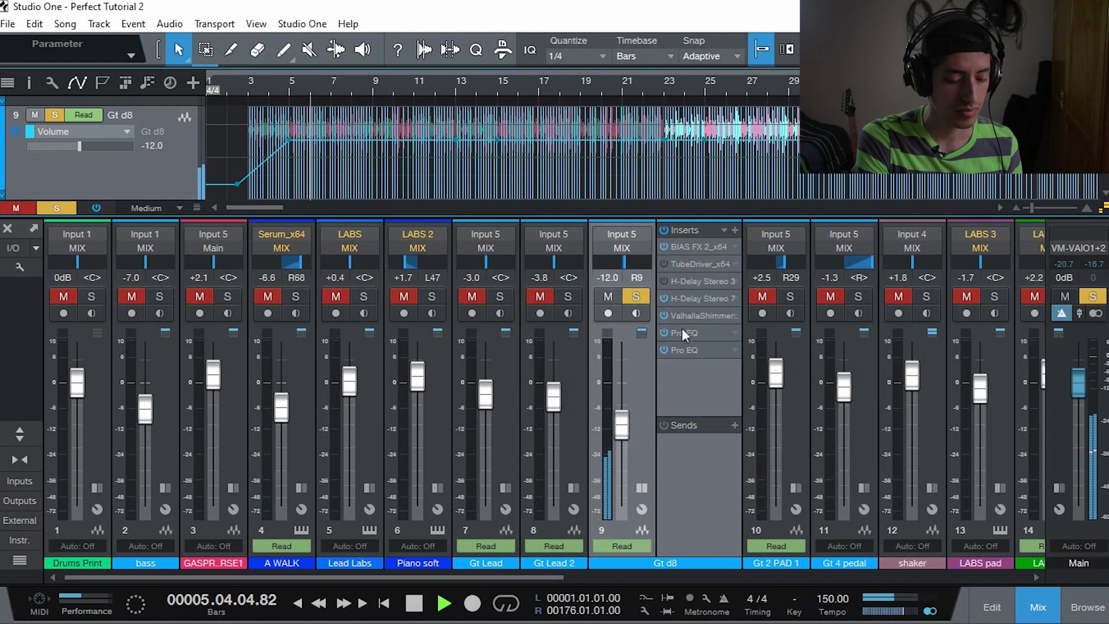
{"action": "left_click", "coordinate": [664, 229]}
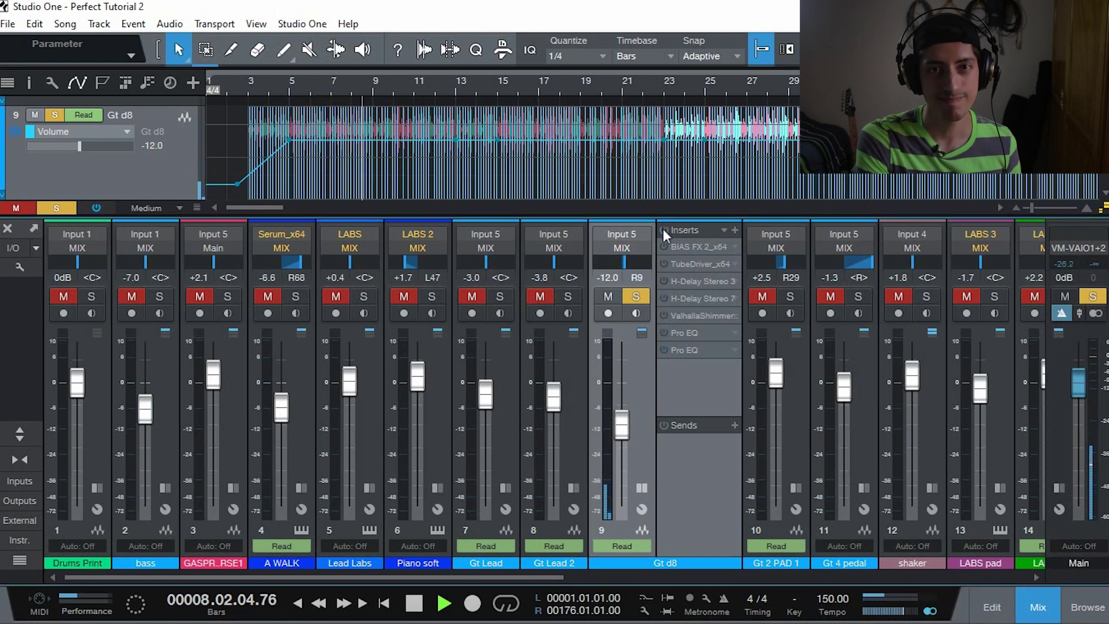
{"action": "left_click", "coordinate": [664, 229]}
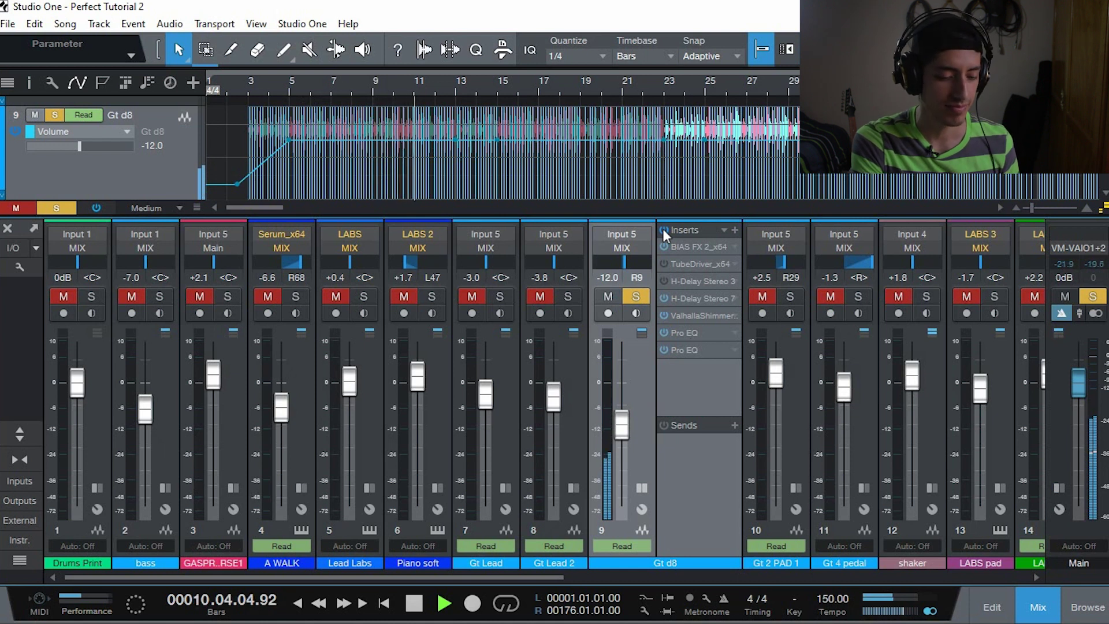
{"action": "left_click", "coordinate": [663, 229]}
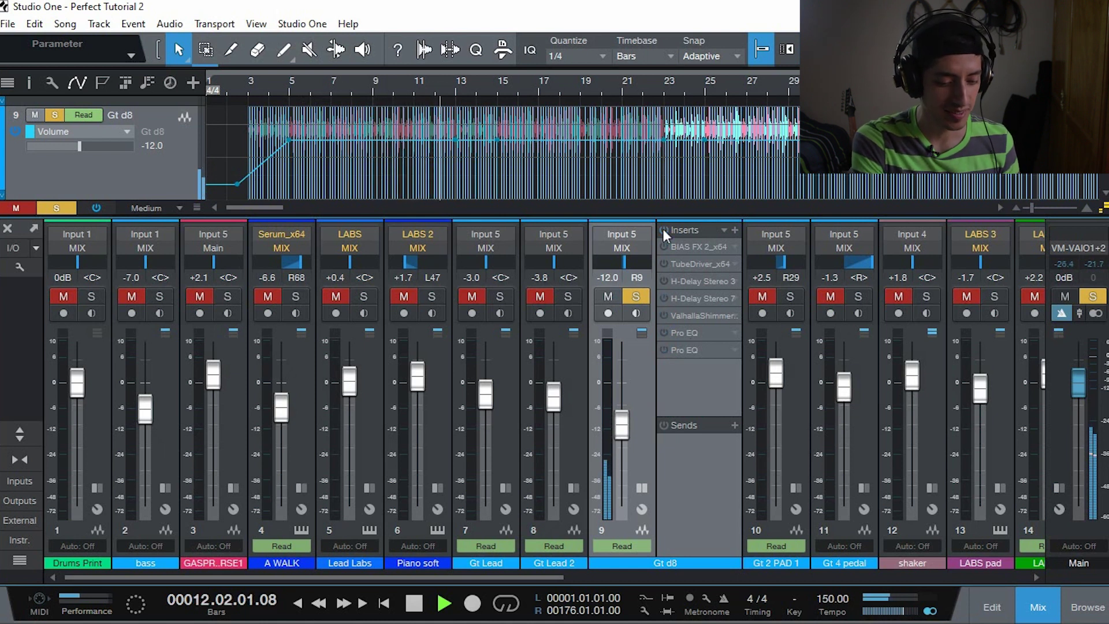
{"action": "left_click", "coordinate": [663, 230]}
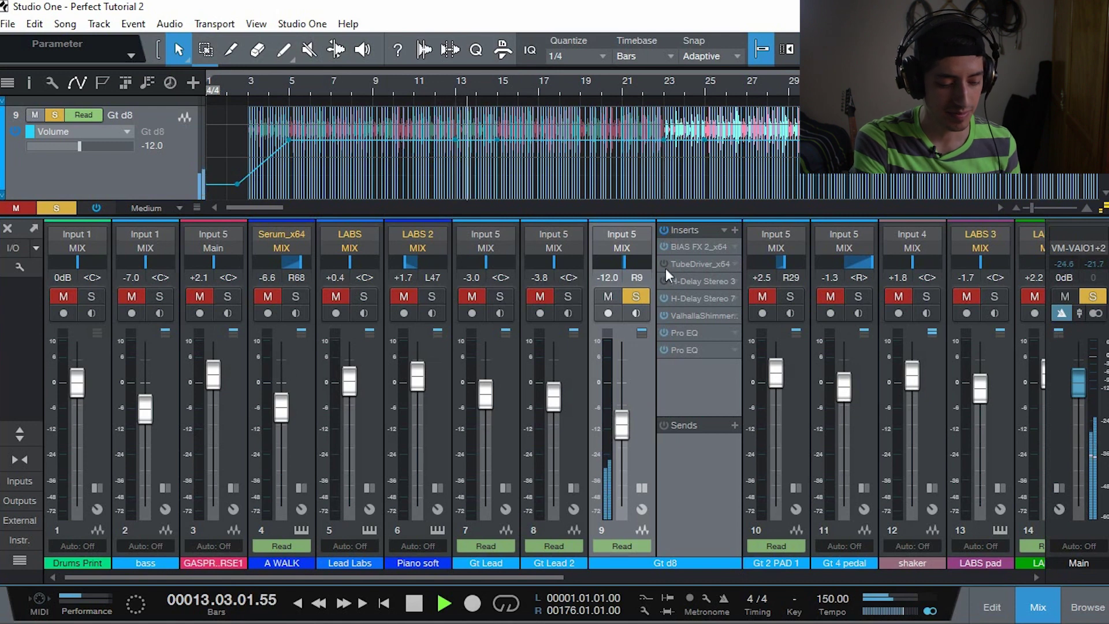